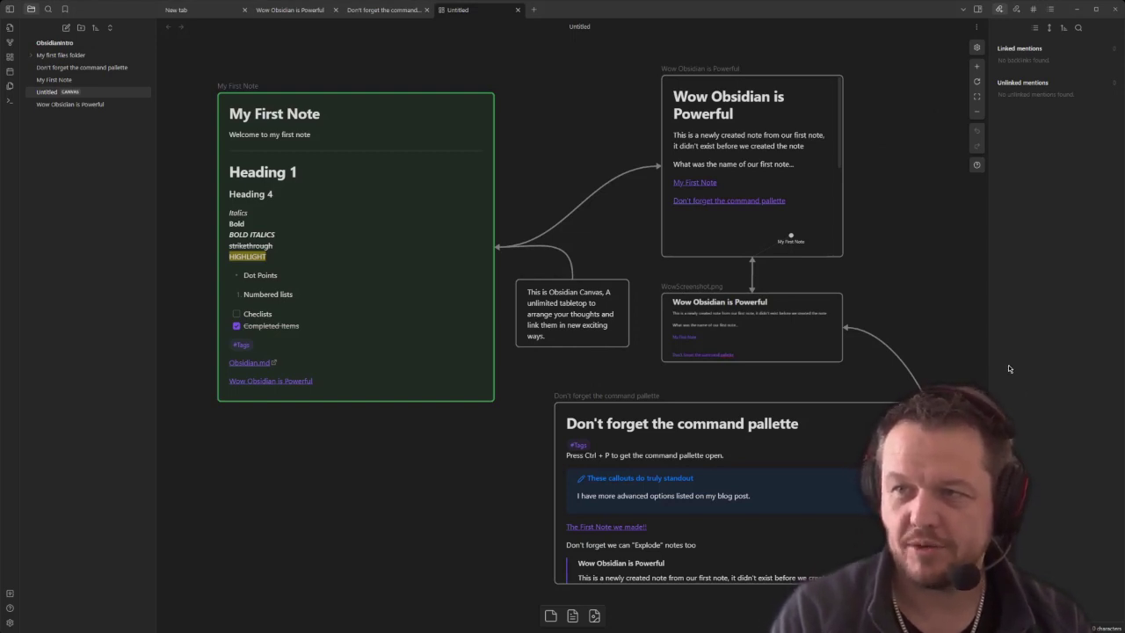
Create a Templates folder and make it the Templates core plugin's template folder location.
left_click(81, 27)
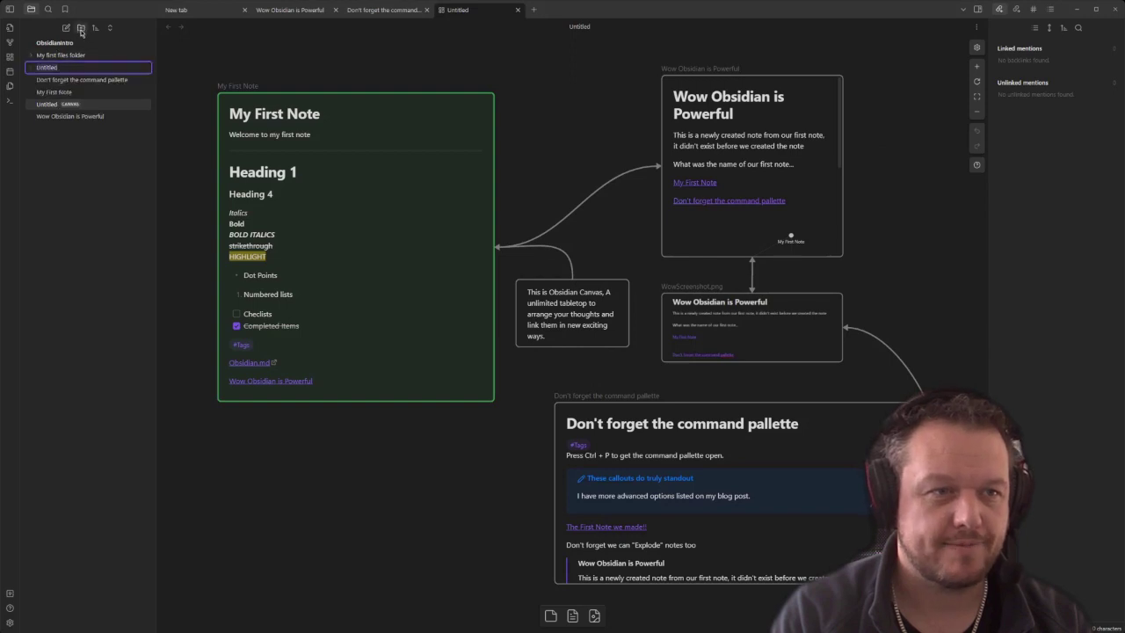
left_click(9, 622)
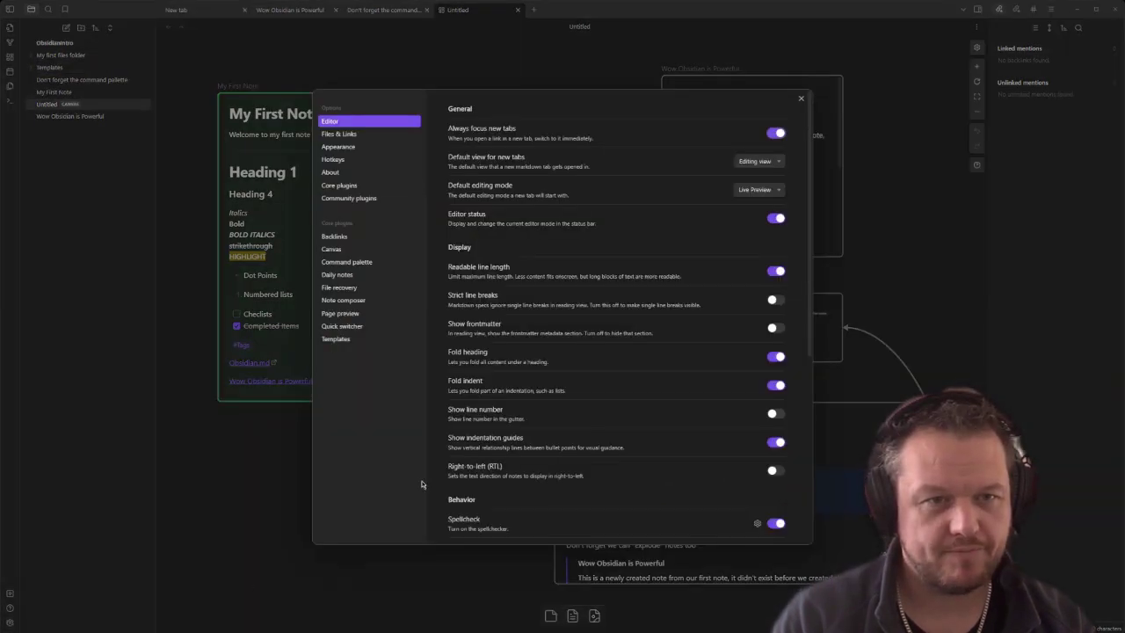
left_click(346, 190)
scroll(563, 257, "down", 10)
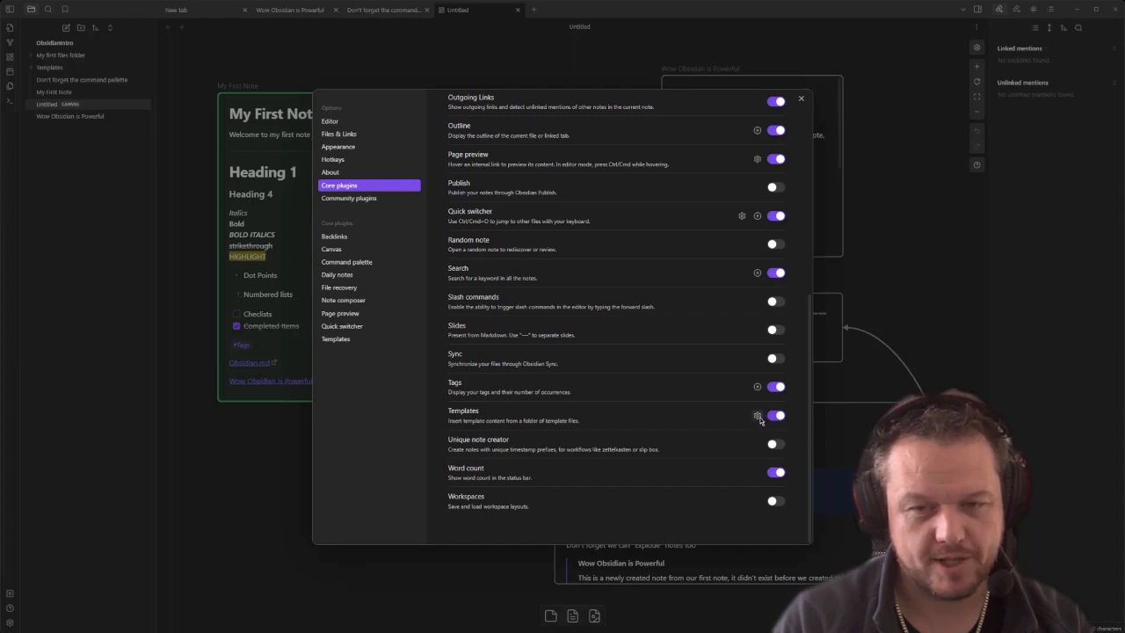
left_click(757, 415)
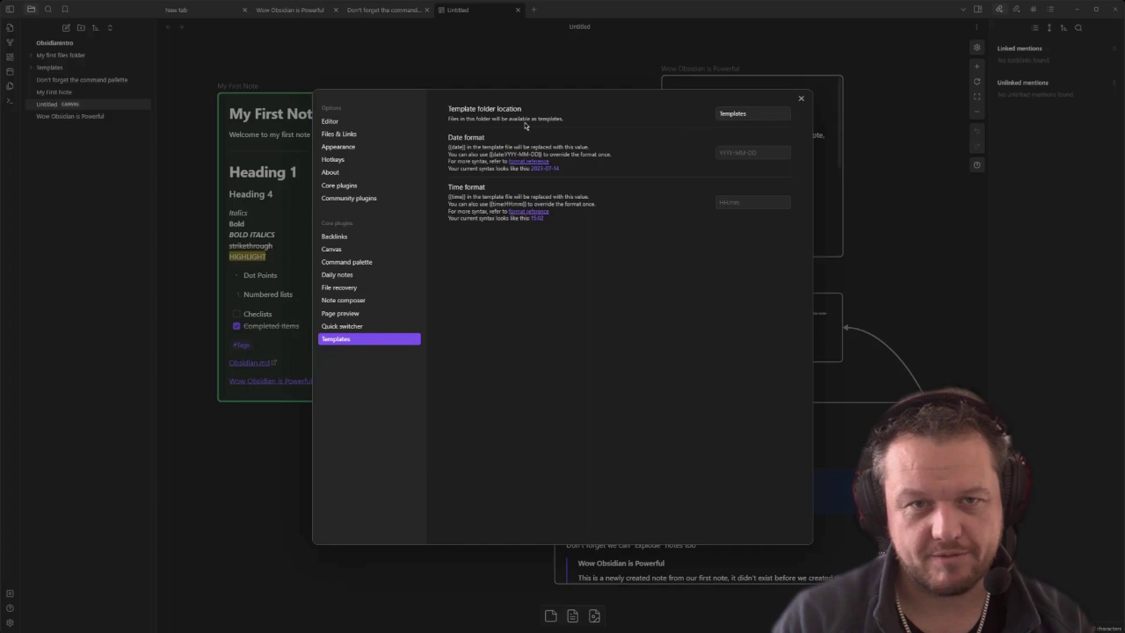
left_click(766, 111)
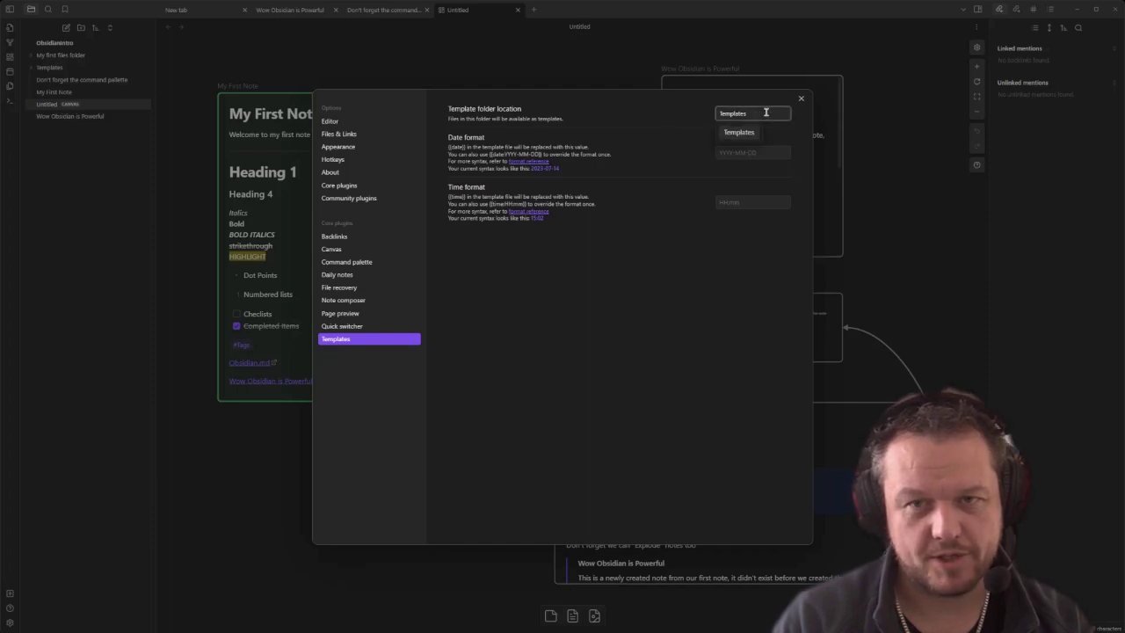
key("BackSpace")
key("BackSpace")
key("BackSpace")
key("BackSpace")
key("BackSpace")
key("BackSpace")
key("BackSpace")
key("BackSpace")
key("BackSpace")
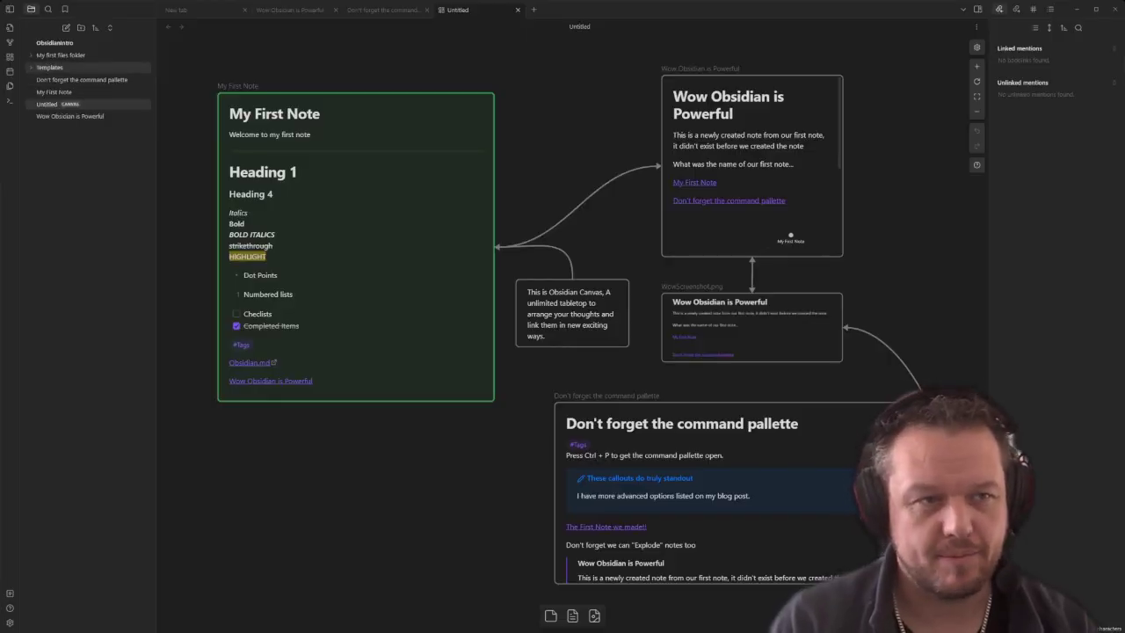
Create a note named 'Callout-Note' inside the Templates folder.
right_click(53, 68)
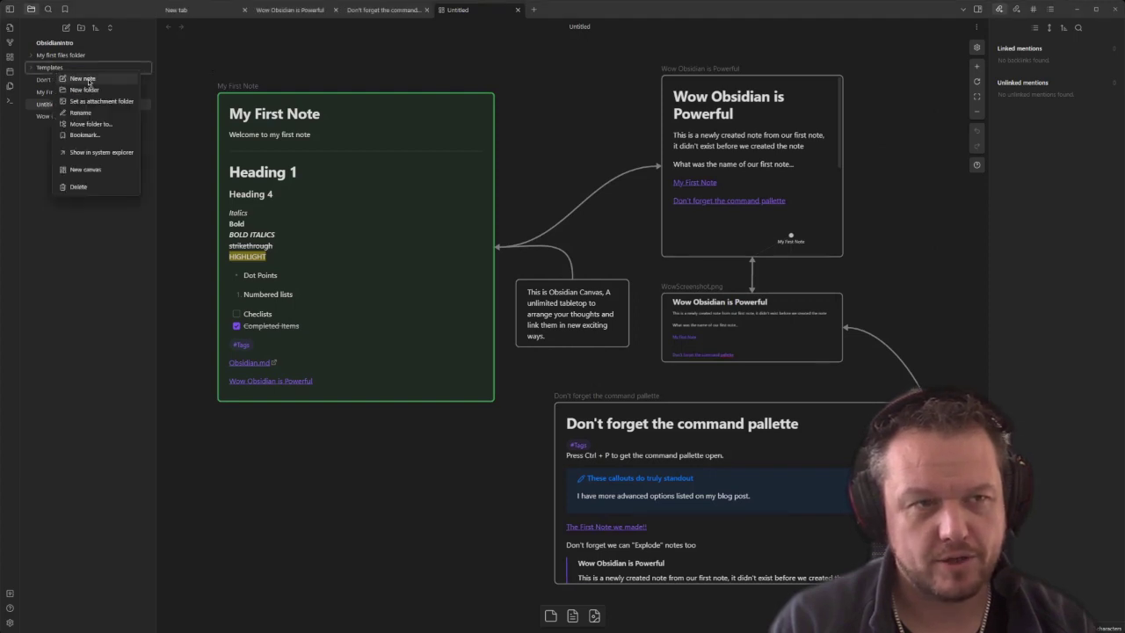
left_click(83, 78)
type("Ca")
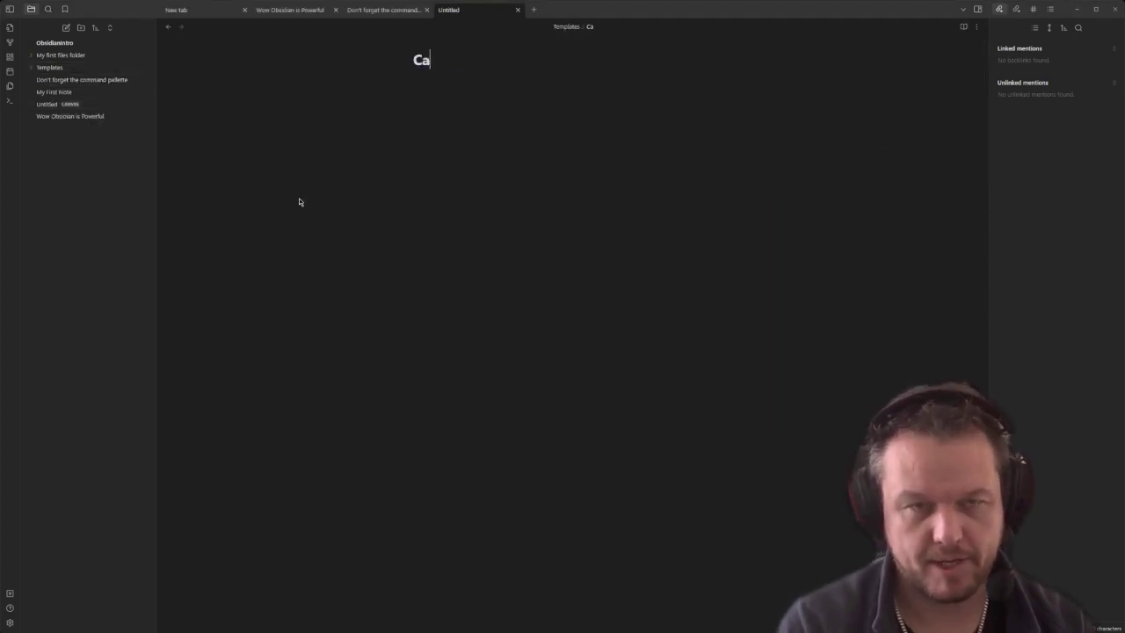
type("llout-Note")
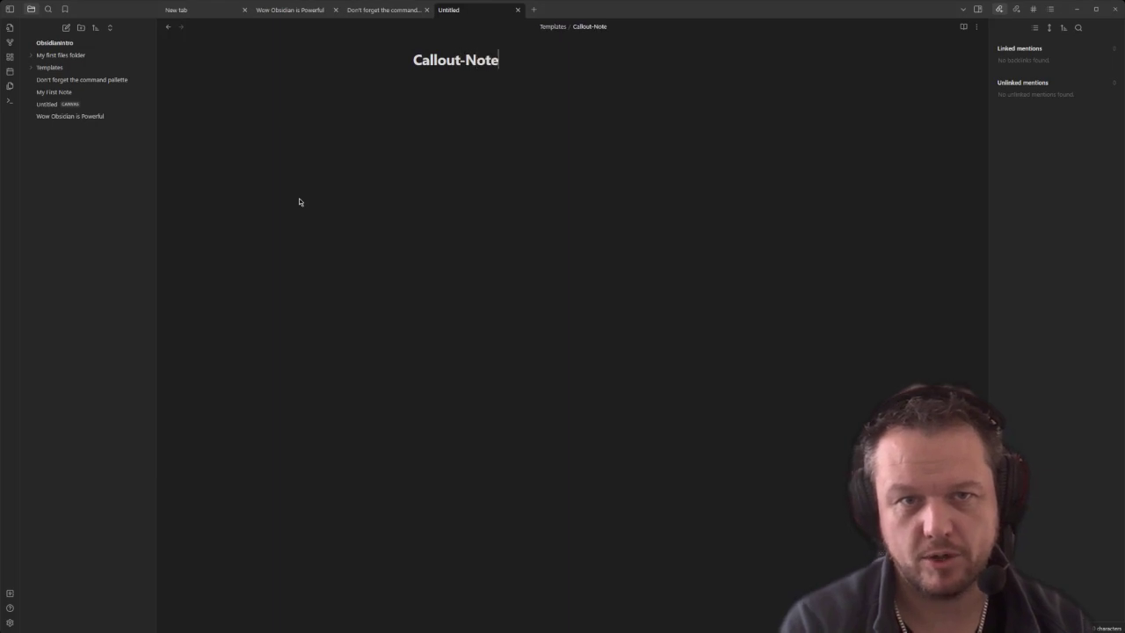
key("Return")
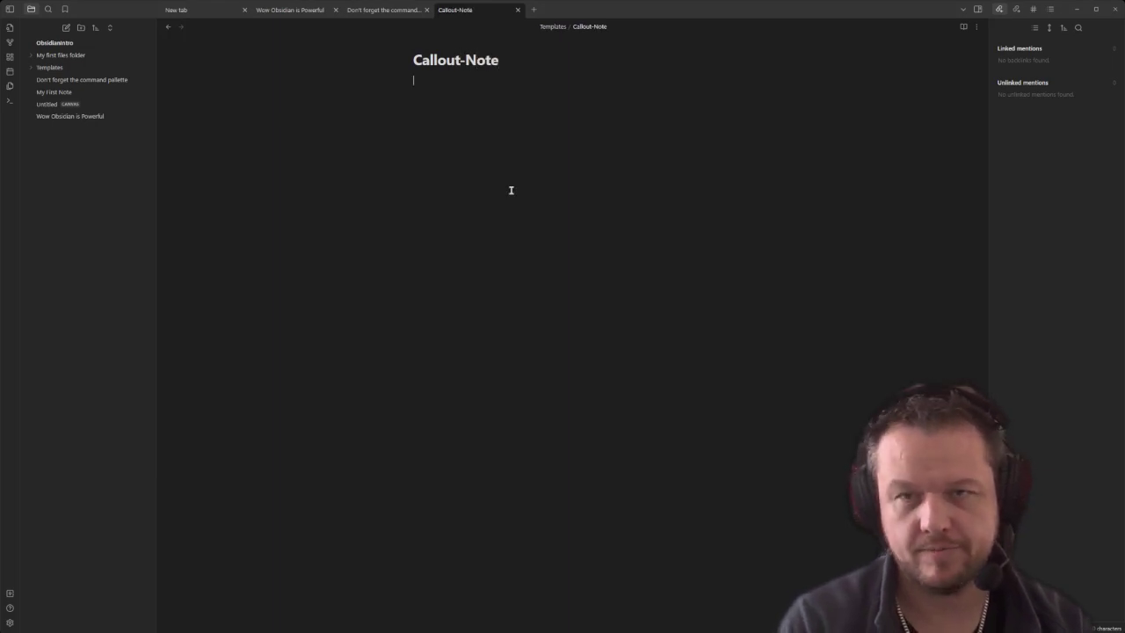
Create a second note titled 'Callout-TLDR' and move it into the Templates folder.
left_click(67, 28)
type("Callout-")
key("BackSpace")
key("BackSpace")
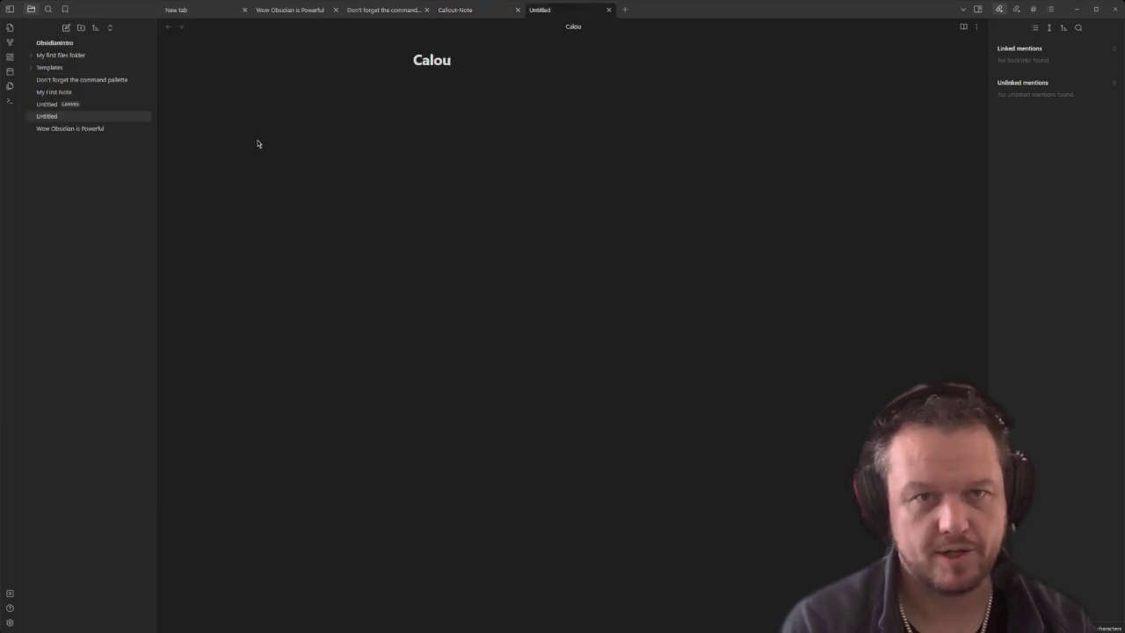
type("t")
key("BackSpace")
type("-TLDR")
left_click_drag(52, 79, 55, 70)
Expand Templates and open the Callout-Note note for editing.
left_click(30, 73)
left_click(61, 79)
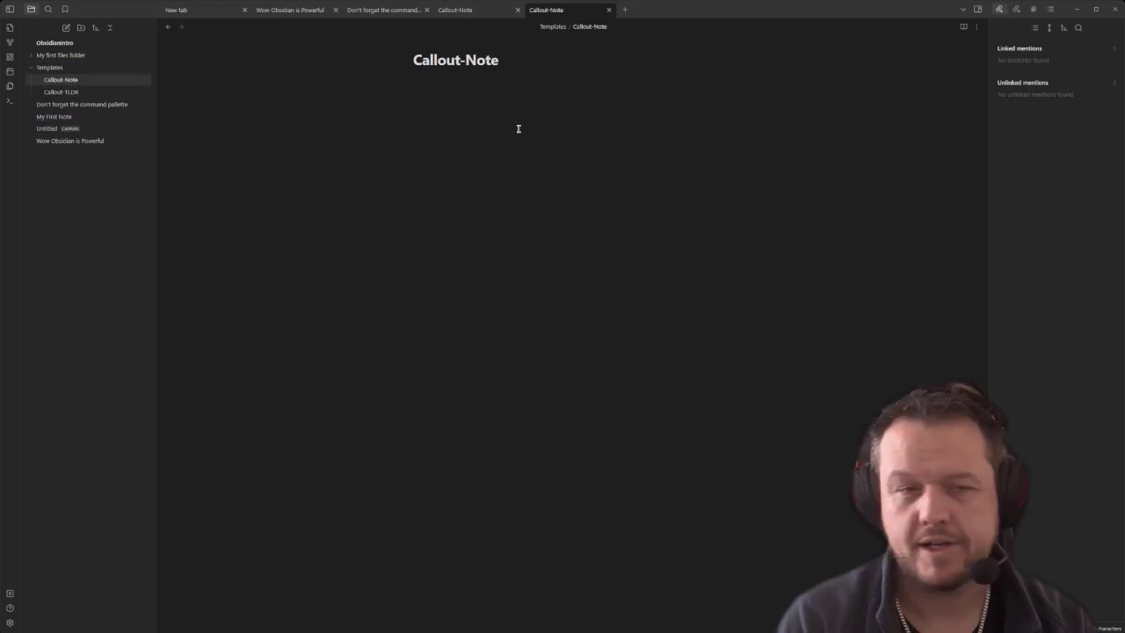
left_click(503, 82)
left_click_drag(509, 57, 412, 65)
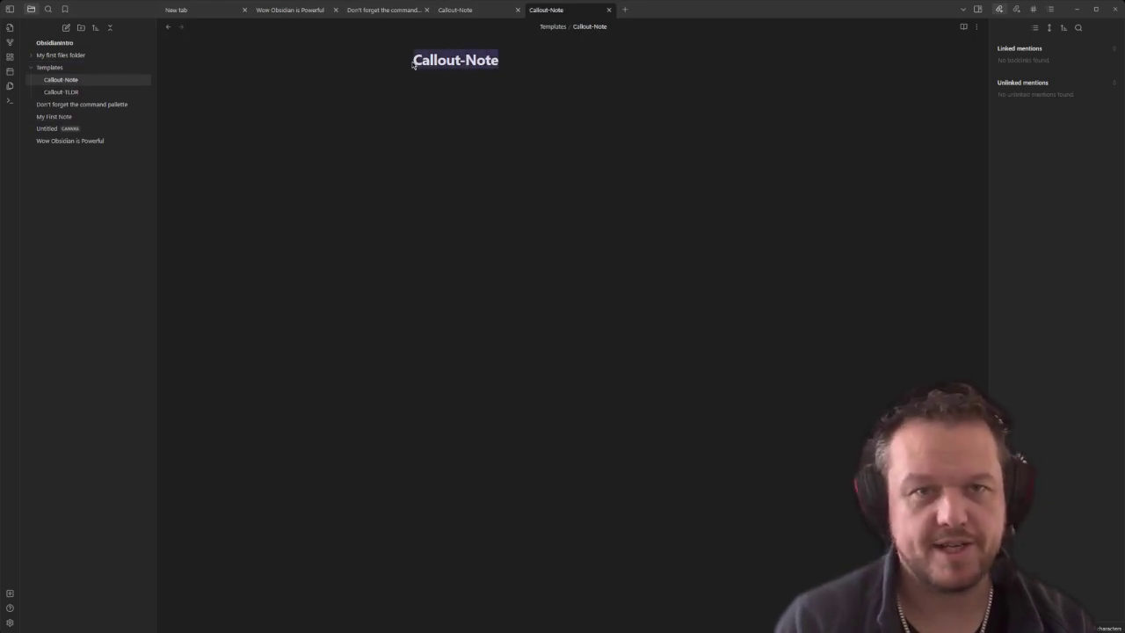
Insert a callout titled 'This is a note' with body 'This is the body of a note'.
left_click(471, 89)
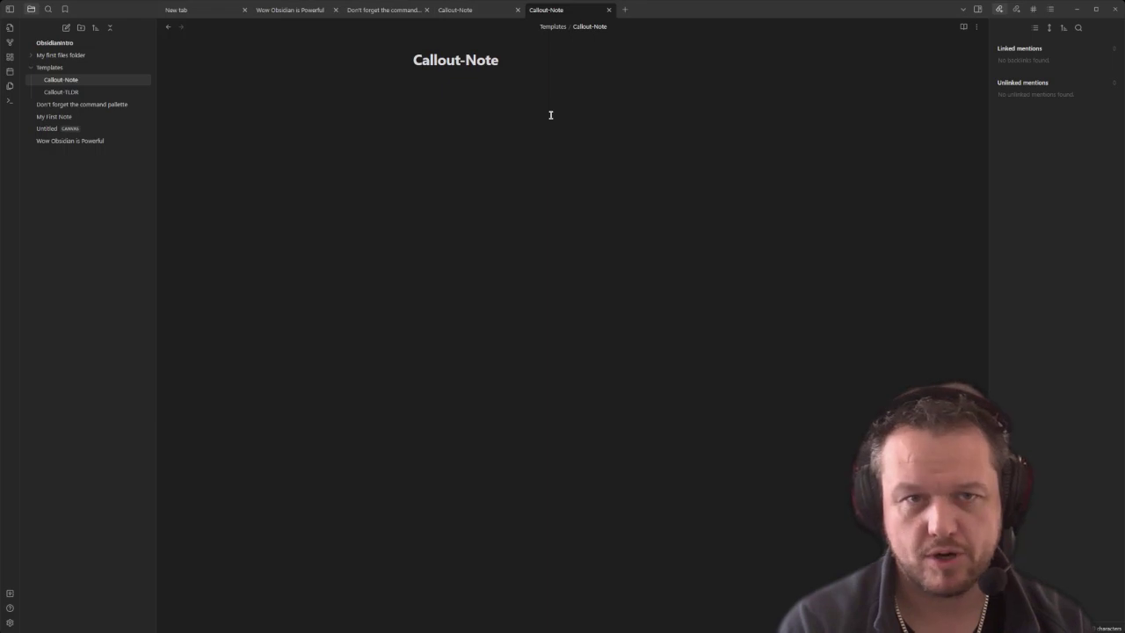
key("ctrl+p")
type("callout")
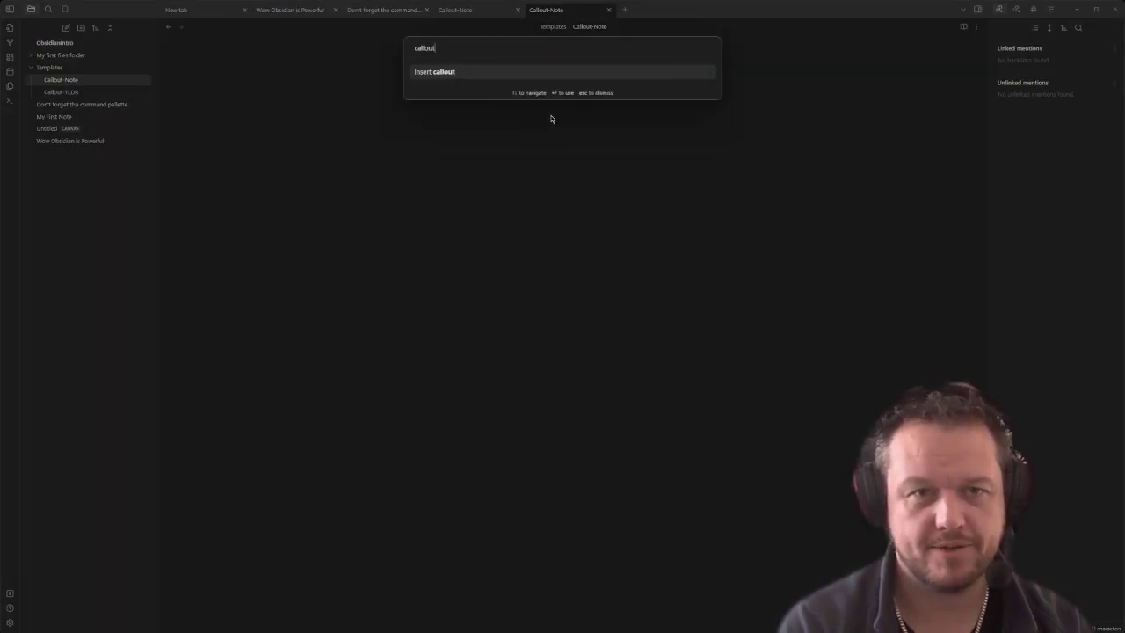
key("Return")
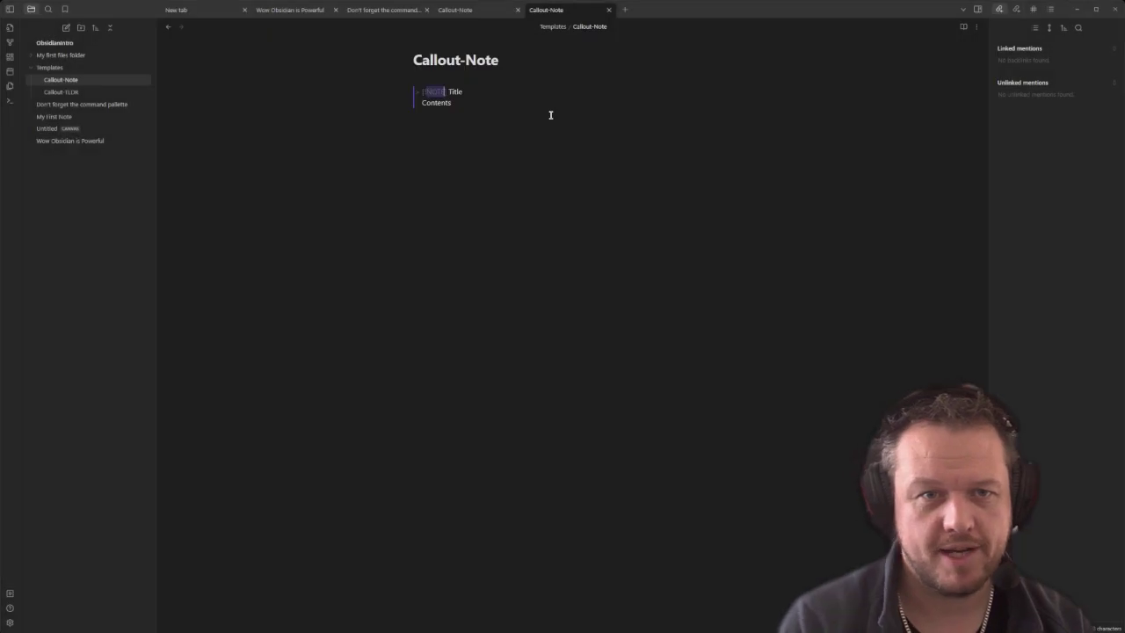
double_click(470, 91)
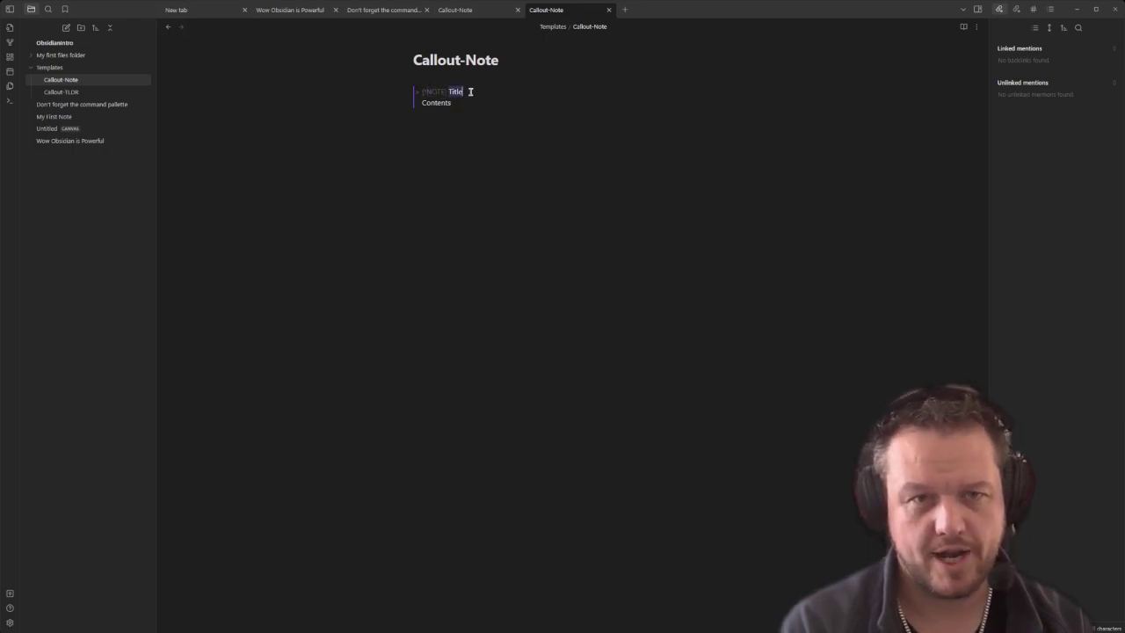
type("This is")
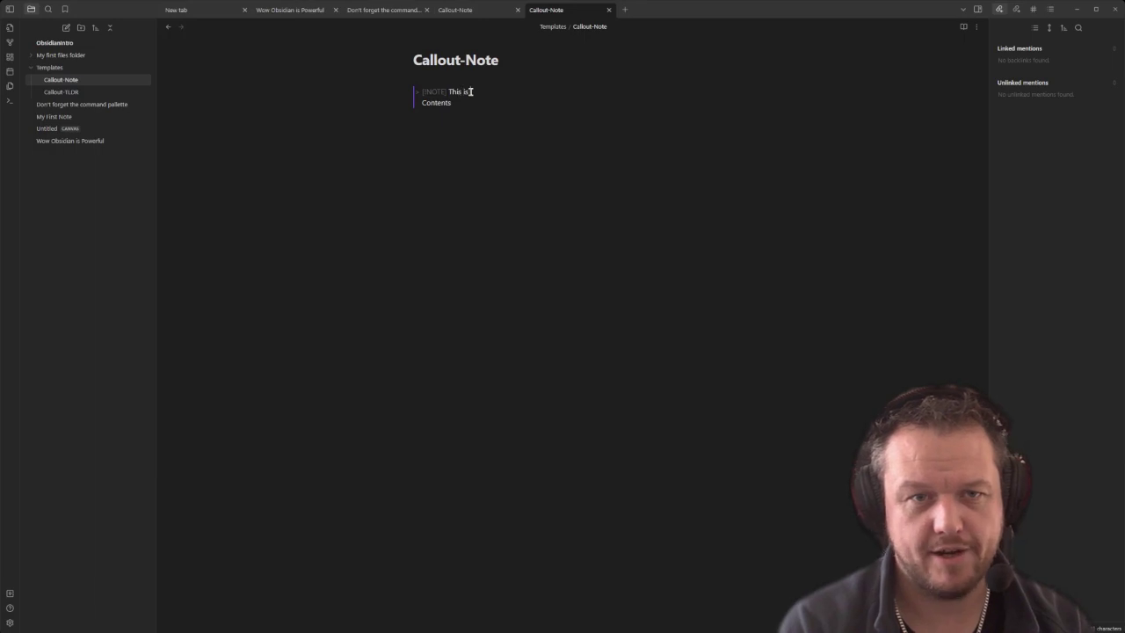
type(" a note")
key("shift+Down")
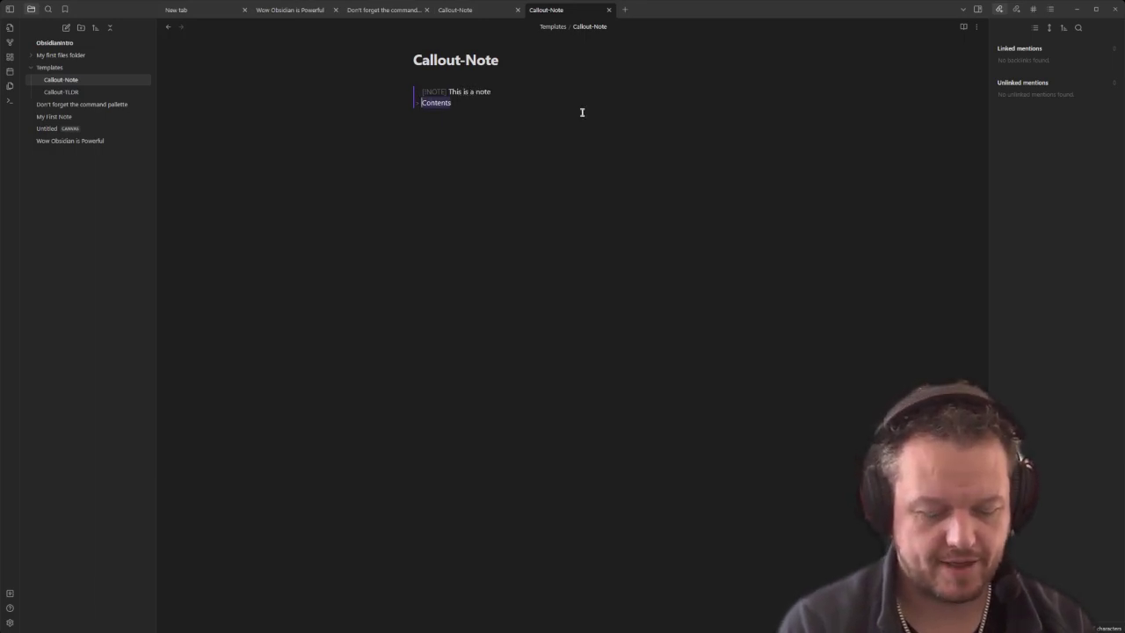
type("This is the body of a note")
key("Down")
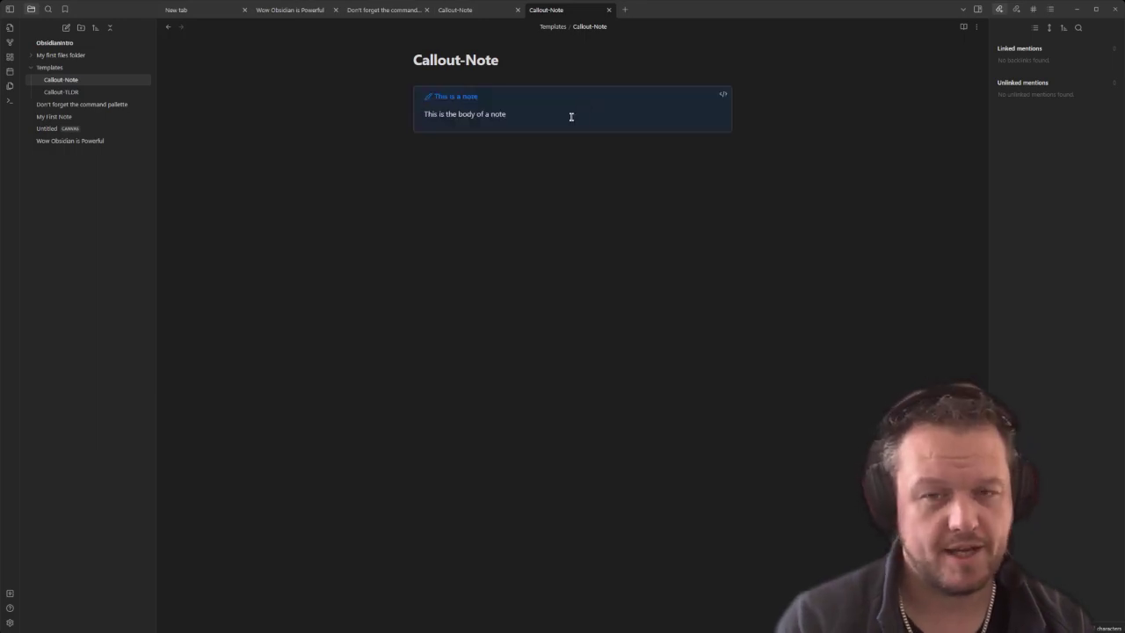
Paste the callout markdown into a ``` code block above the rendered callout.
key("Up")
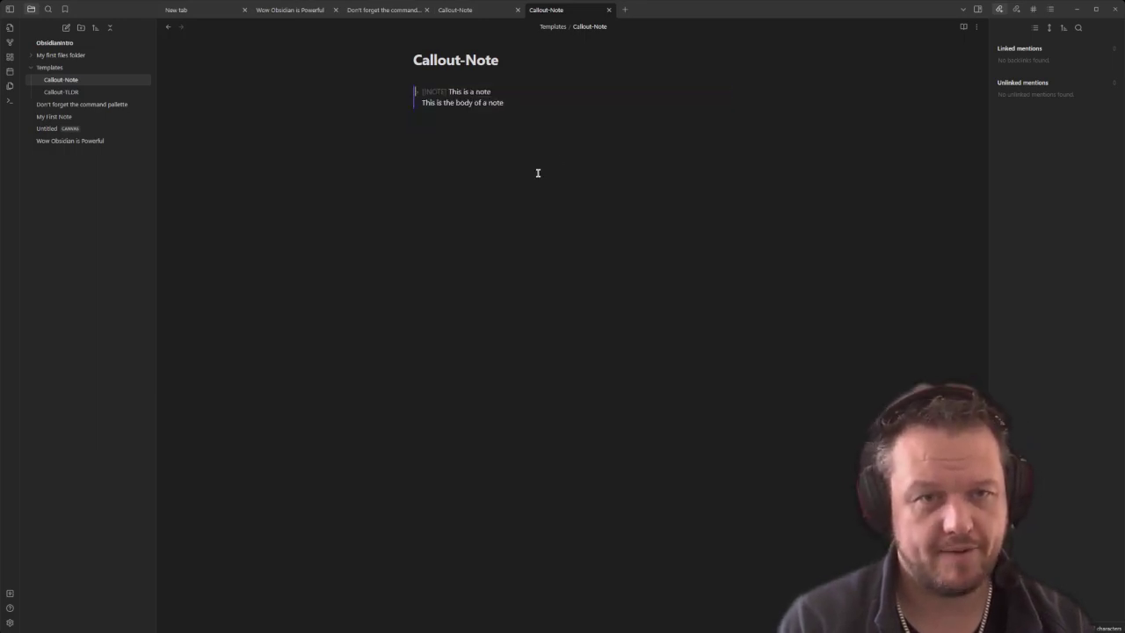
key("Return")
key("Up")
type("``")
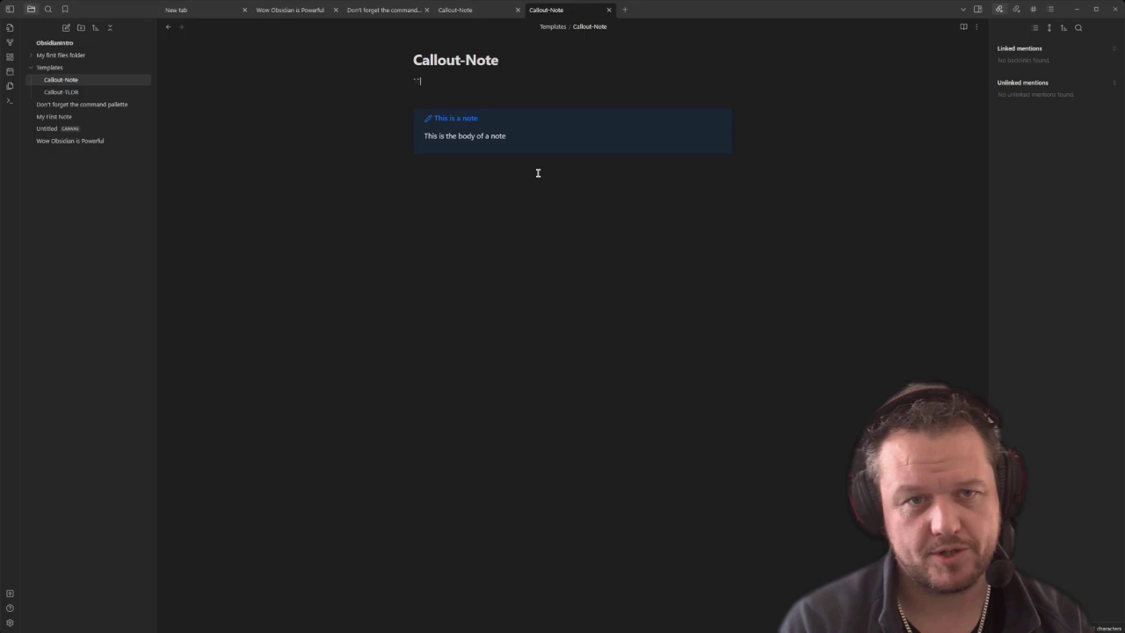
type("`")
key("Return")
type("!NOTE] This is the title of a note > This is the body of a note")
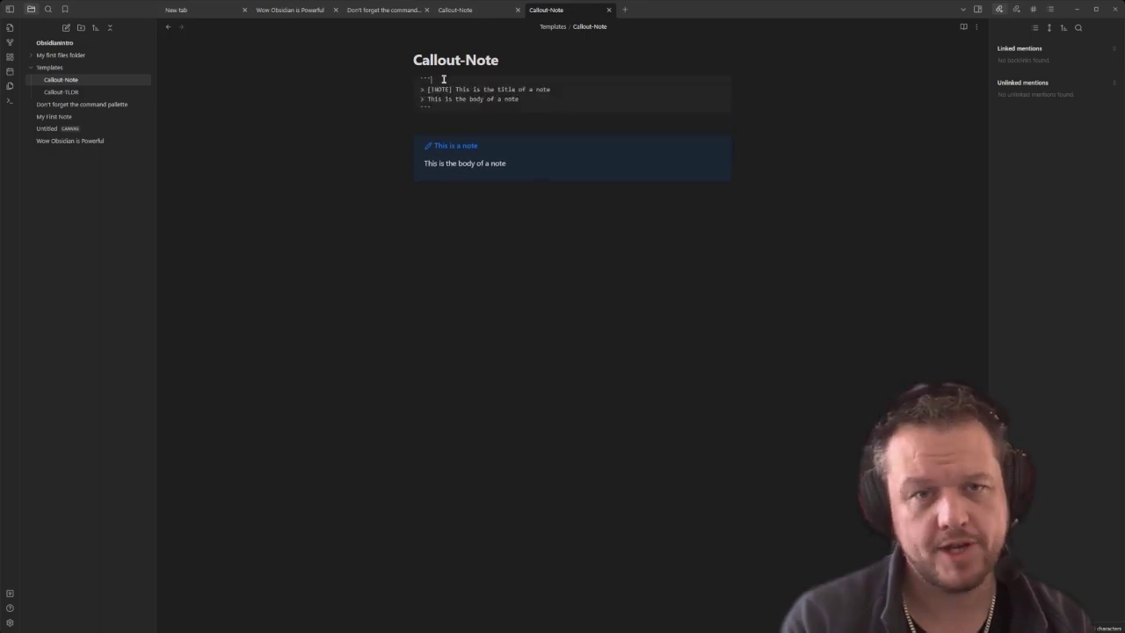
left_click(428, 77)
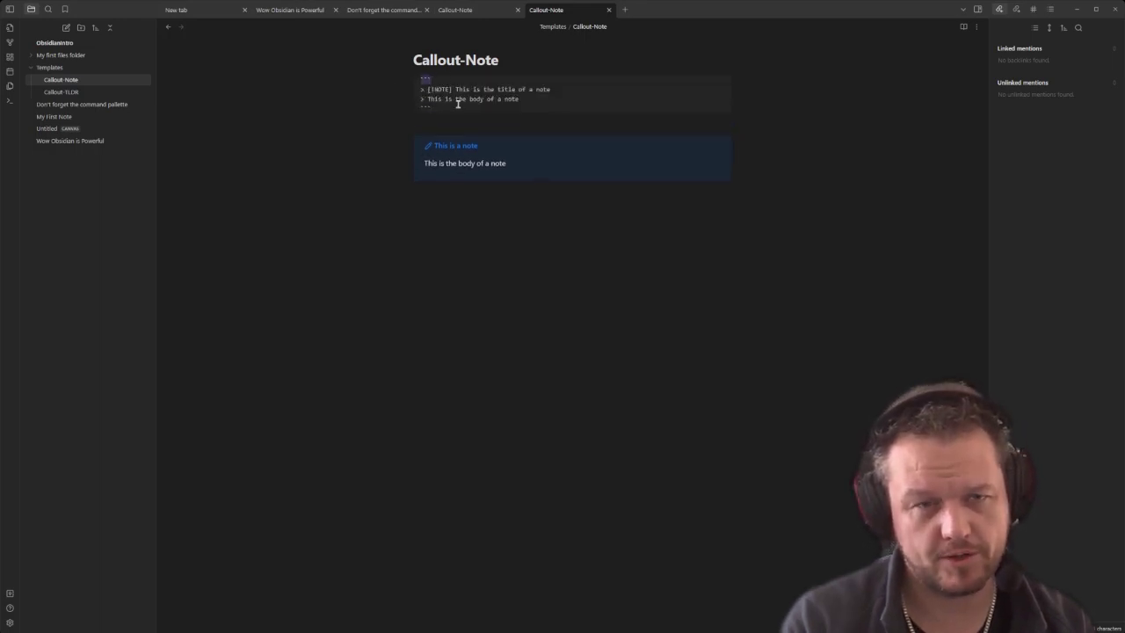
left_click(423, 89)
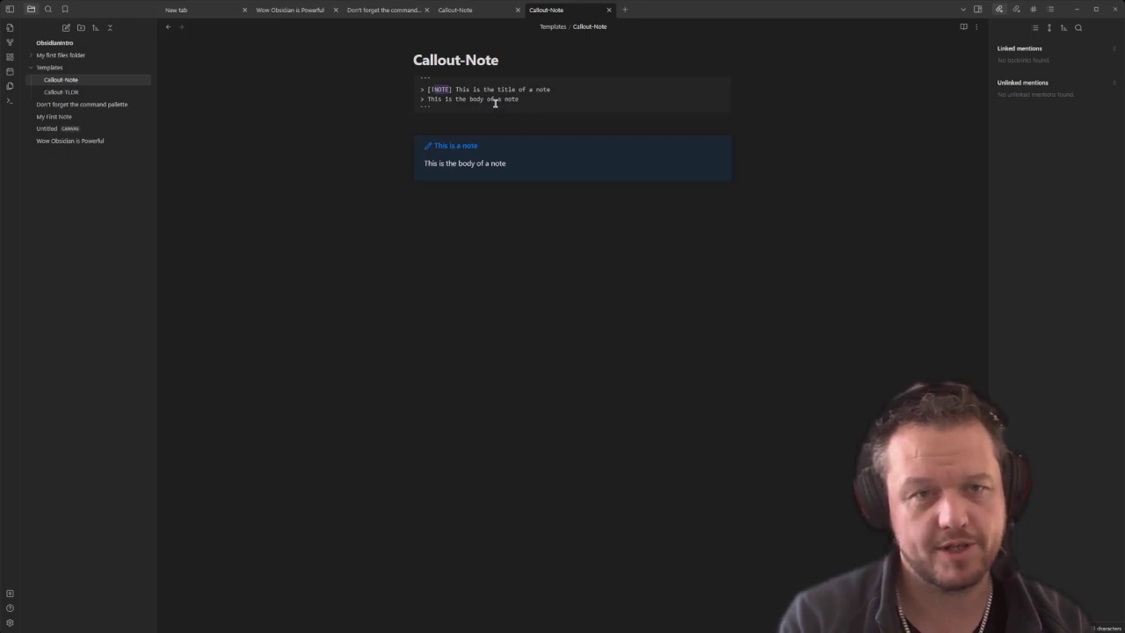
Add a nested '> > [!NOTE]' callout with title and body lines inside the code block.
left_click_drag(454, 89, 429, 98)
left_click(551, 89)
left_click(540, 98)
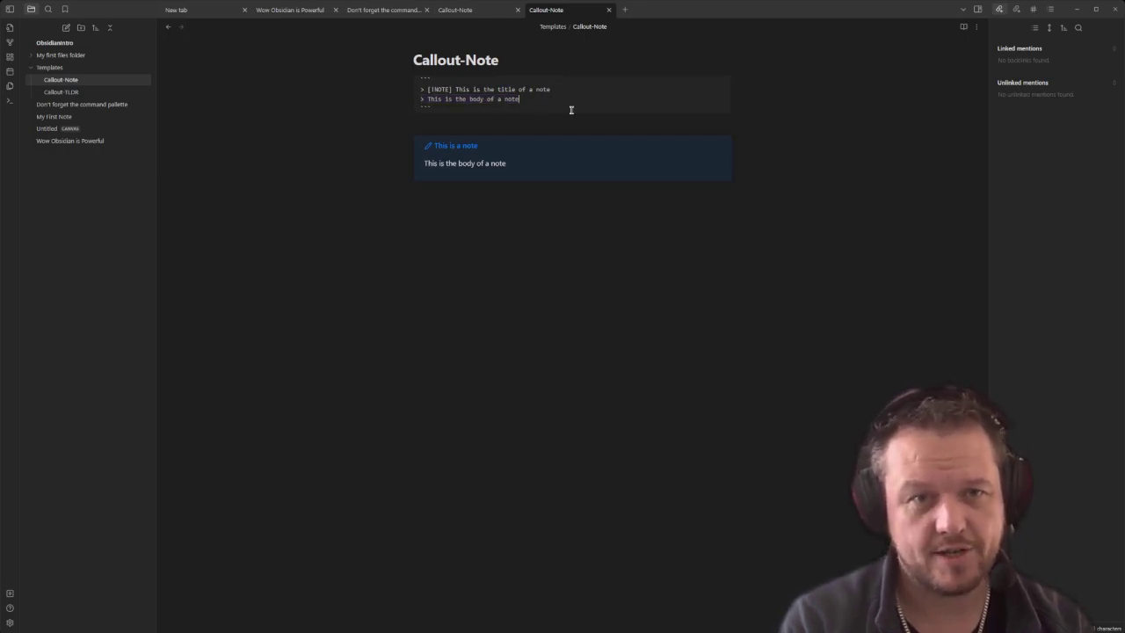
key("Return")
key("Return")
key("Return")
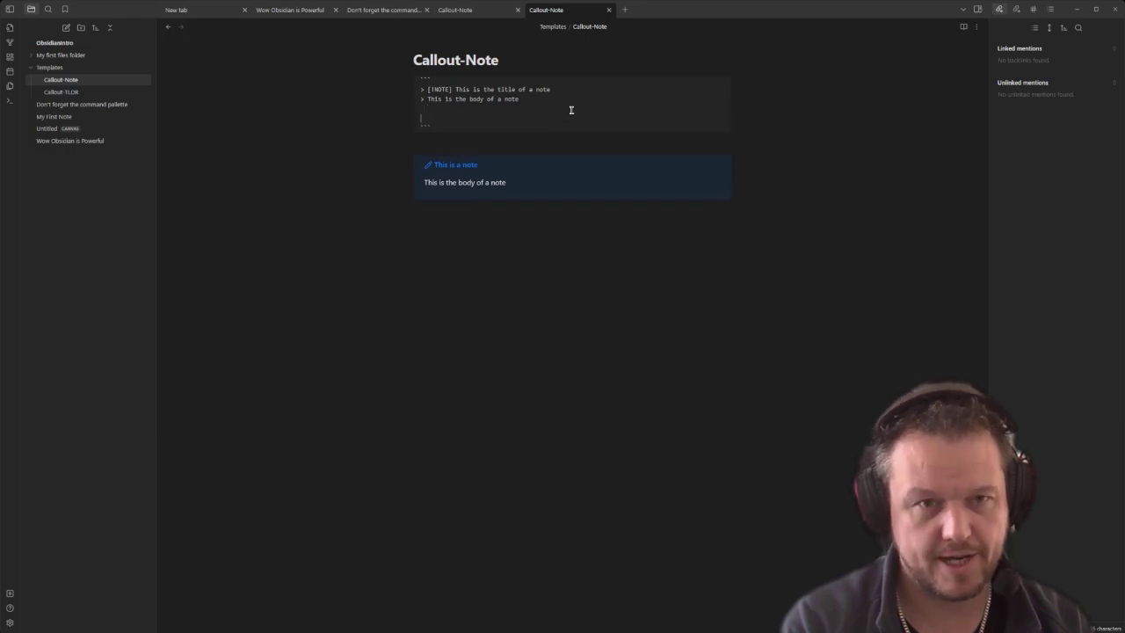
key("BackSpace")
key("BackSpace")
type(">")
key("Return")
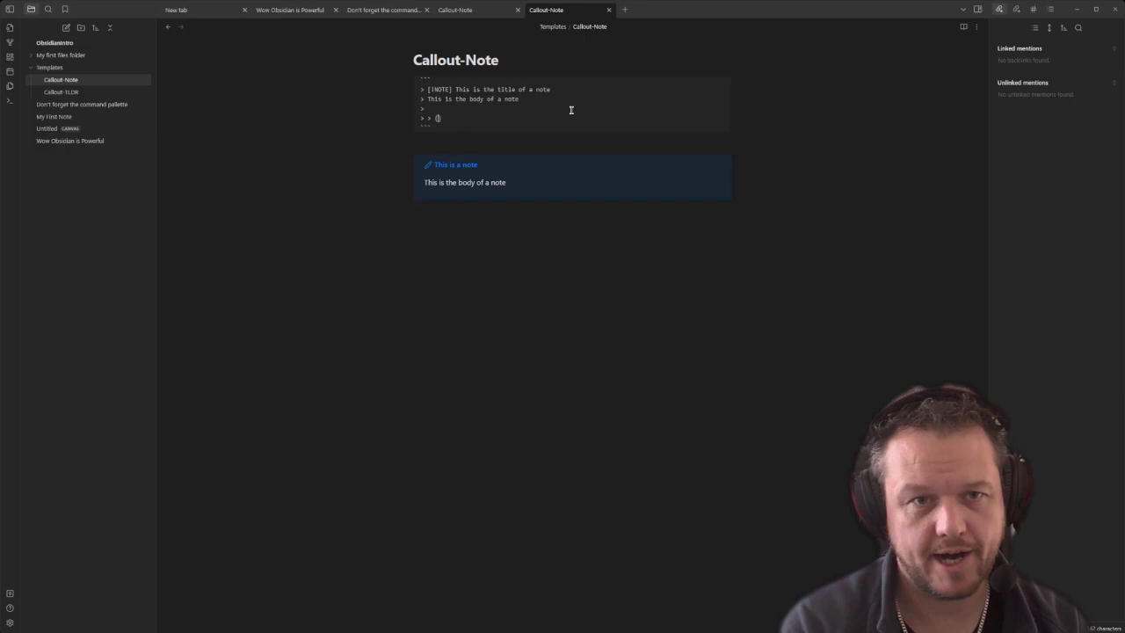
type("> [")
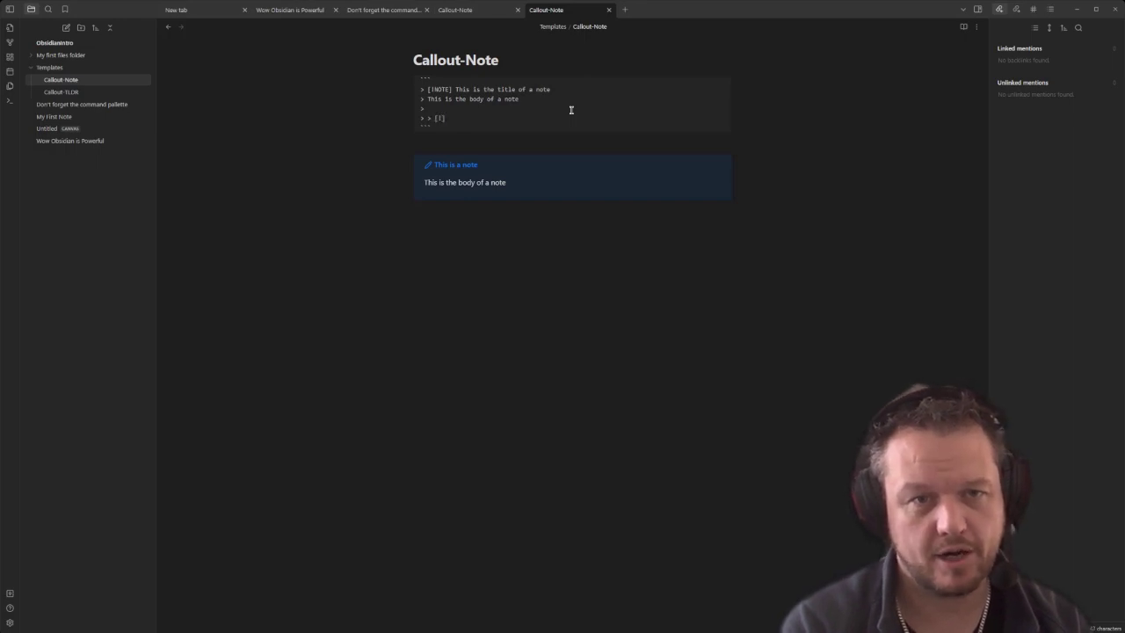
type("!NOTE")
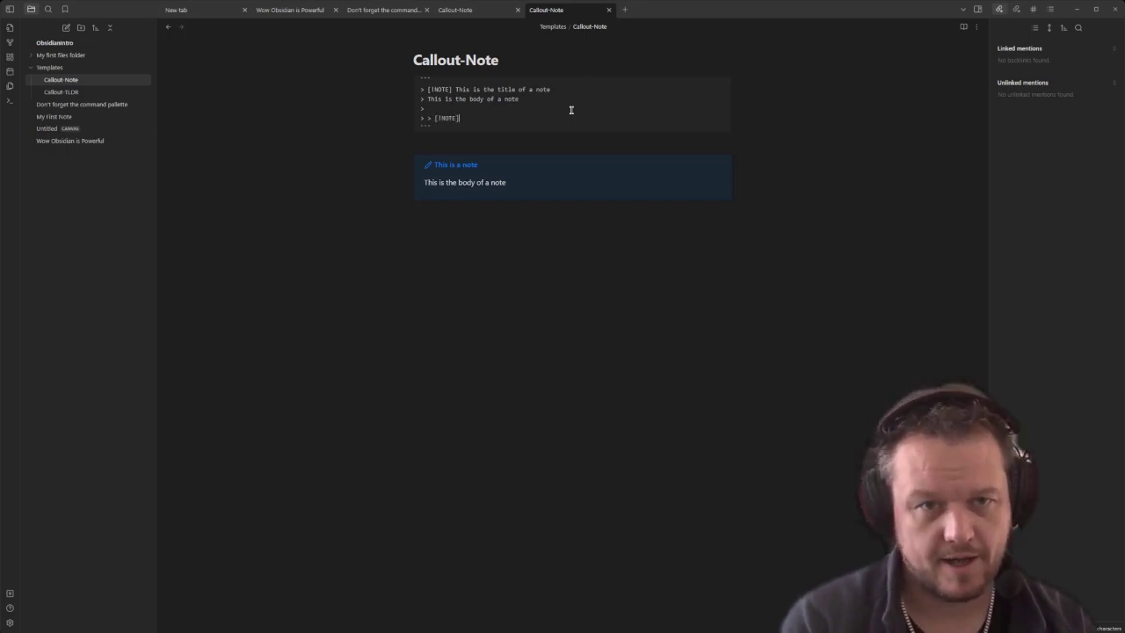
type("] This is a nested note")
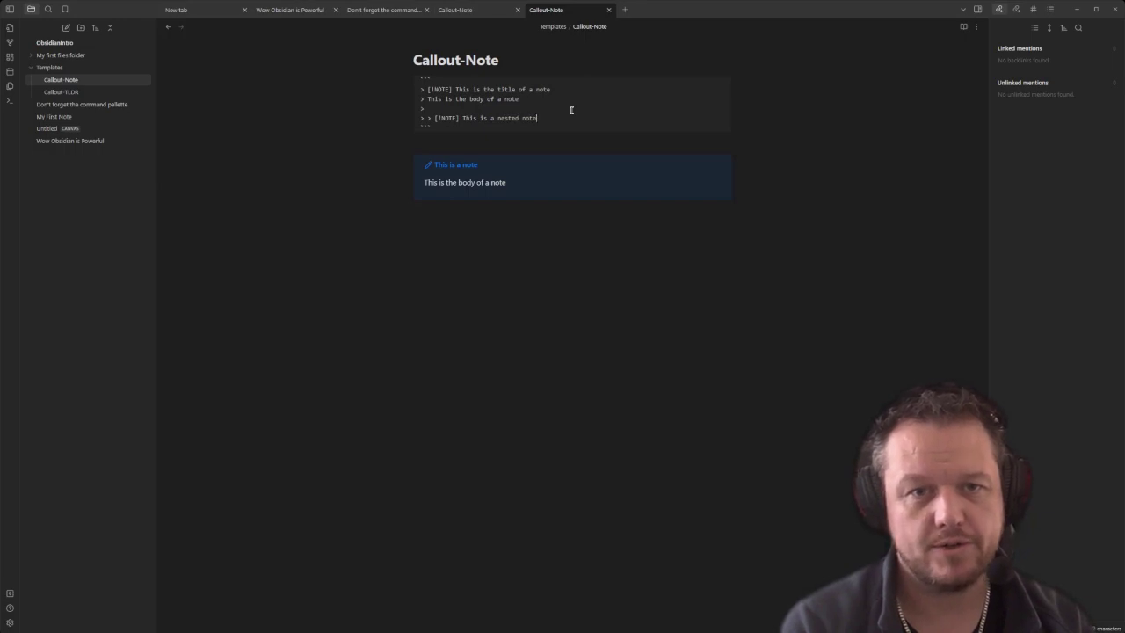
key("Return")
type("T")
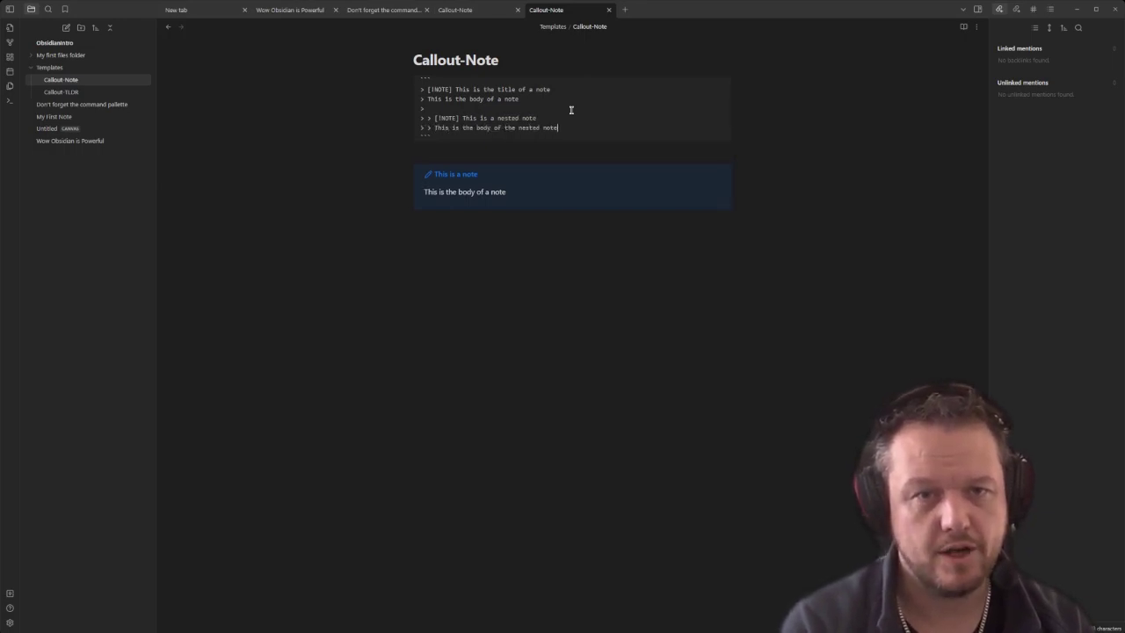
type(".")
Copy the nested callout markdown and paste it below the code block to render it.
left_click_drag(573, 128, 418, 88)
key("ctrl+c")
left_click(557, 222)
key("ctrl+v")
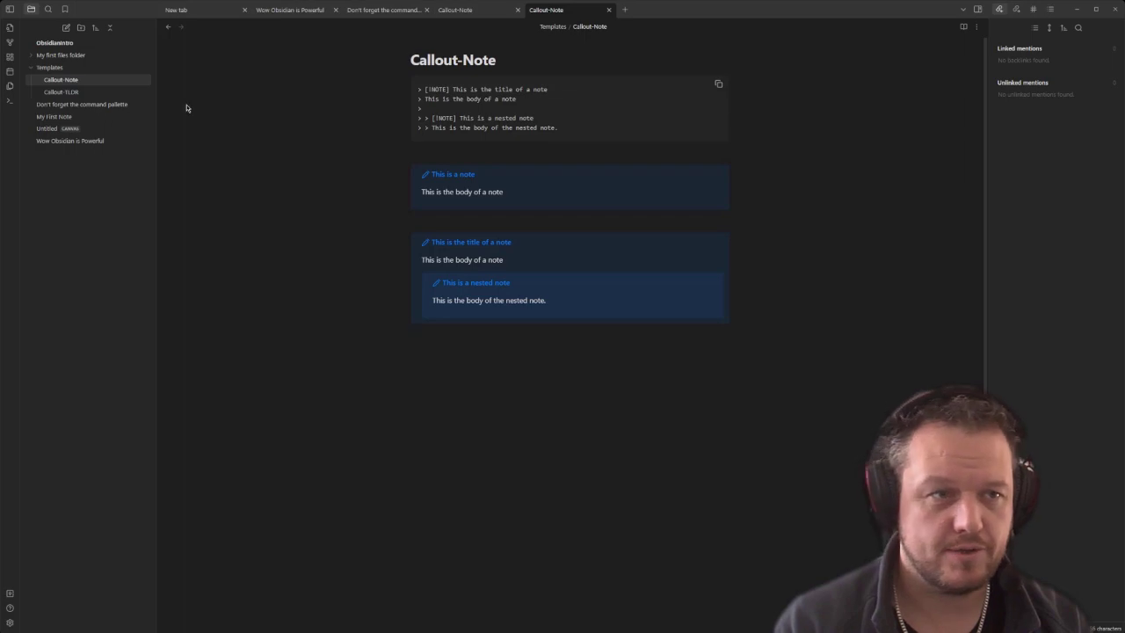
Open Callout-TLDR and delete the nested callout lines.
left_click(77, 93)
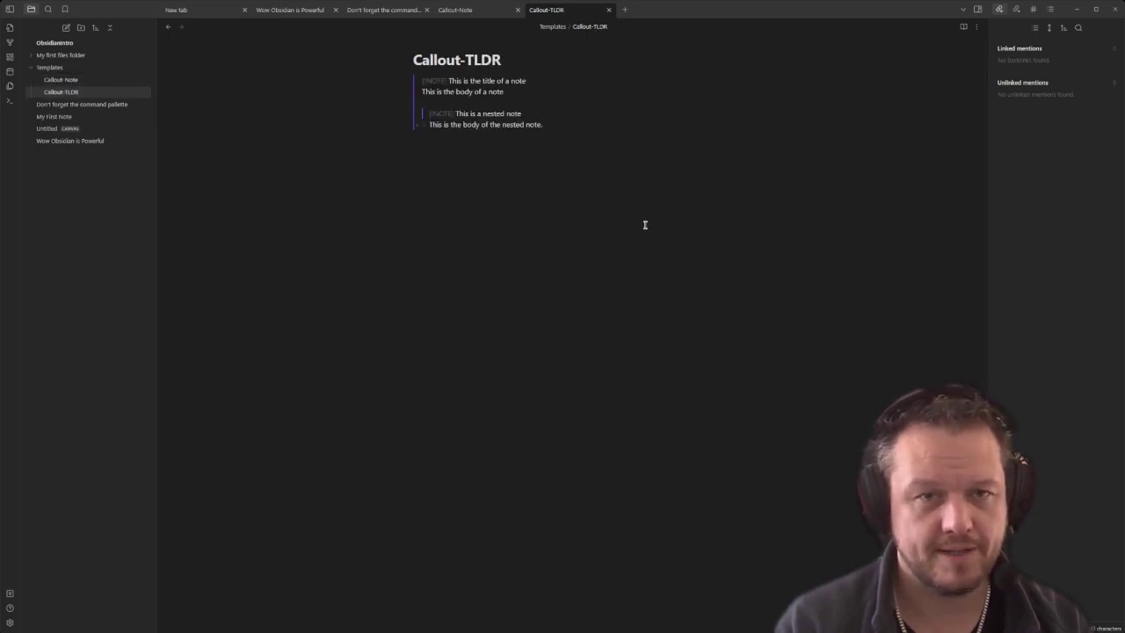
left_click_drag(564, 126, 391, 115)
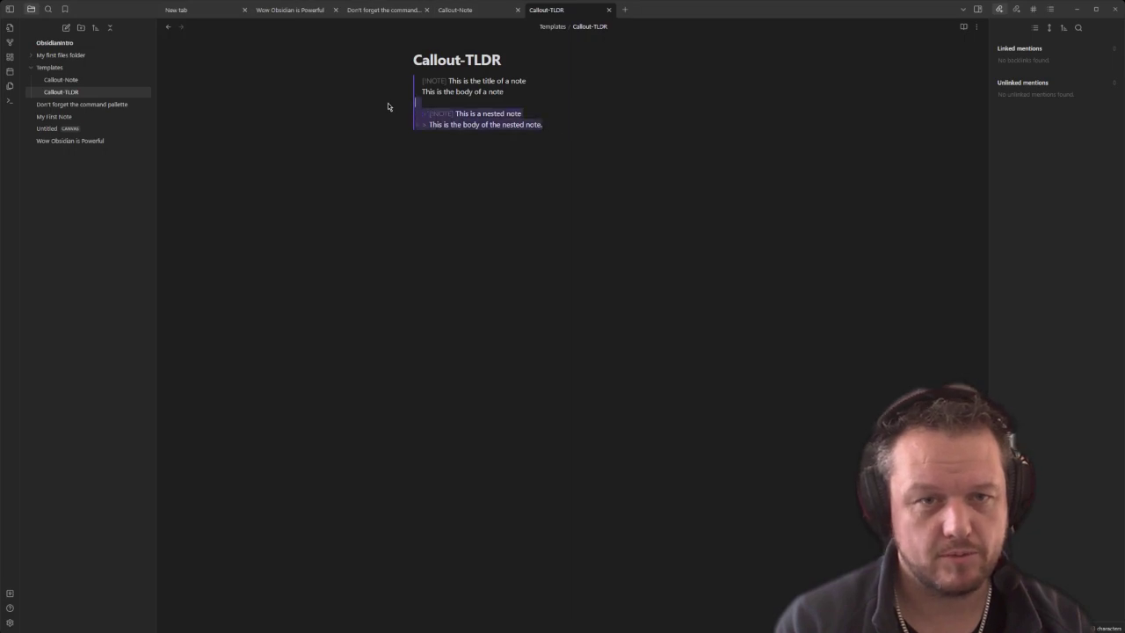
key("BackSpace")
Change the callout to [!TLDR] titled 'This is the title of a TLDR callout' with TLDR body text.
key("ctrl+a")
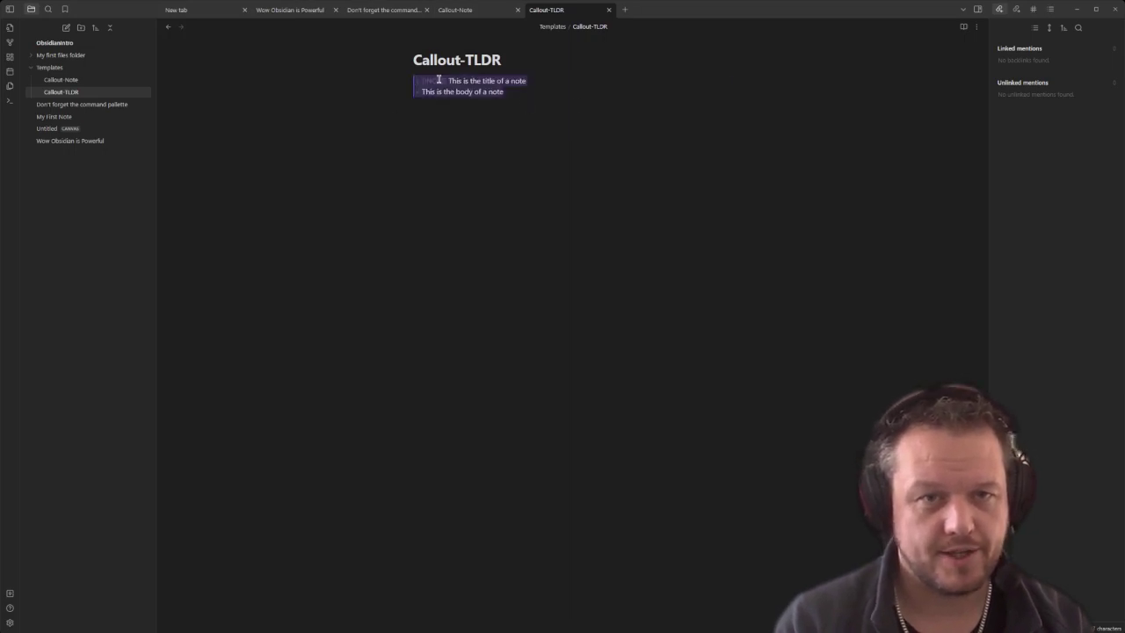
left_click(438, 80)
key("BackSpace")
key("BackSpace")
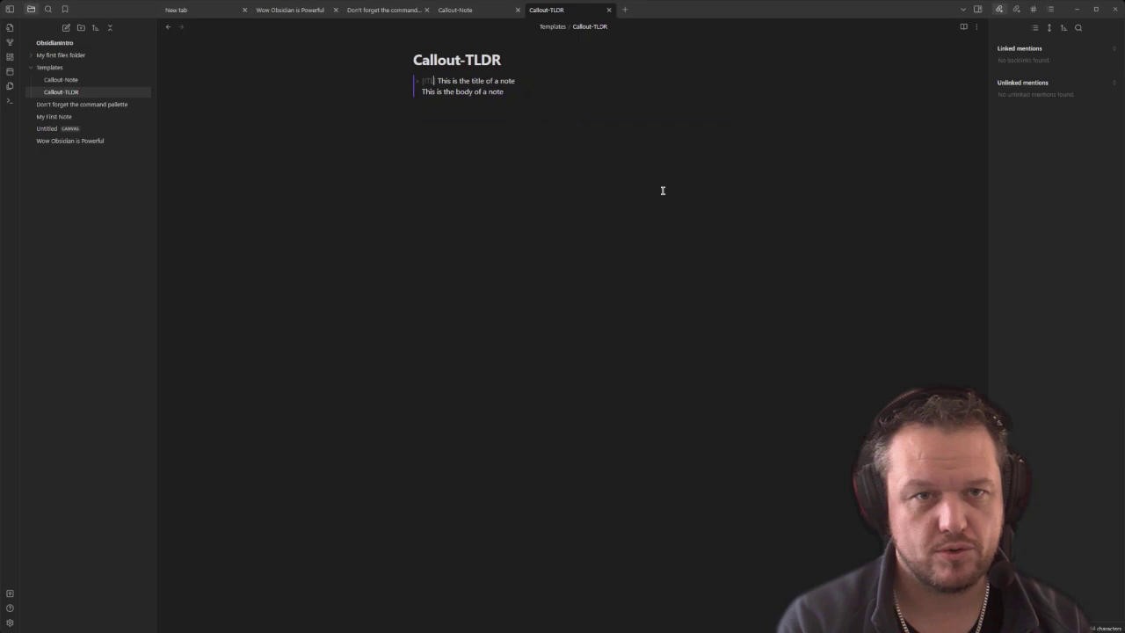
type("DR")
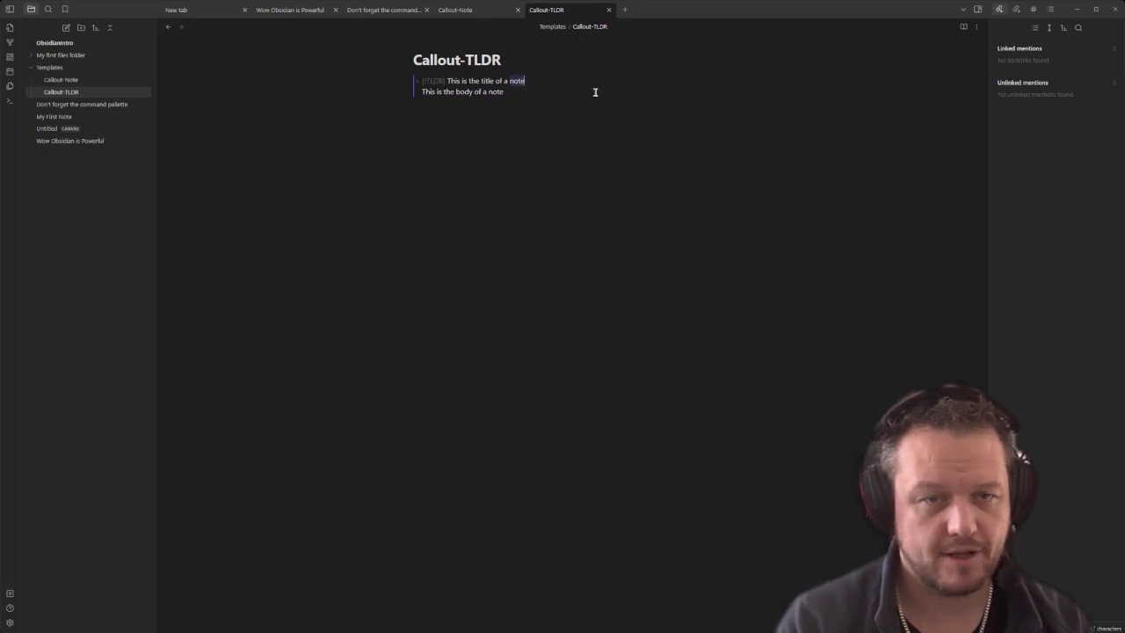
type("TLDR note")
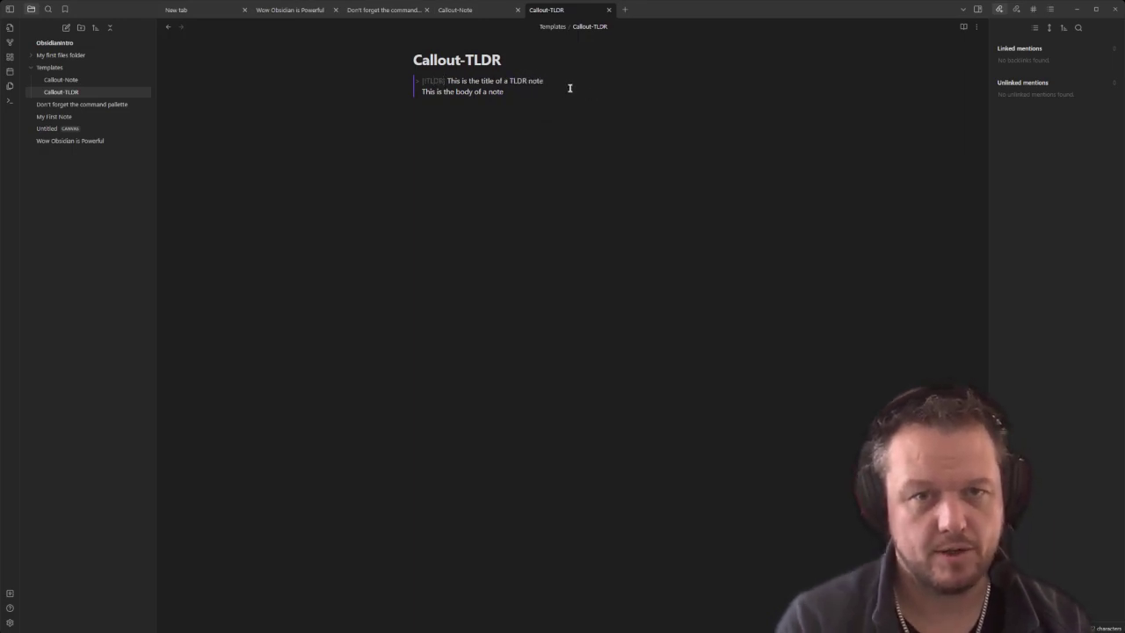
key("BackSpace")
key("BackSpace")
key("BackSpace")
key("BackSpace")
type("callout")
key("Down")
key("ctrl+shift+Left")
type("T")
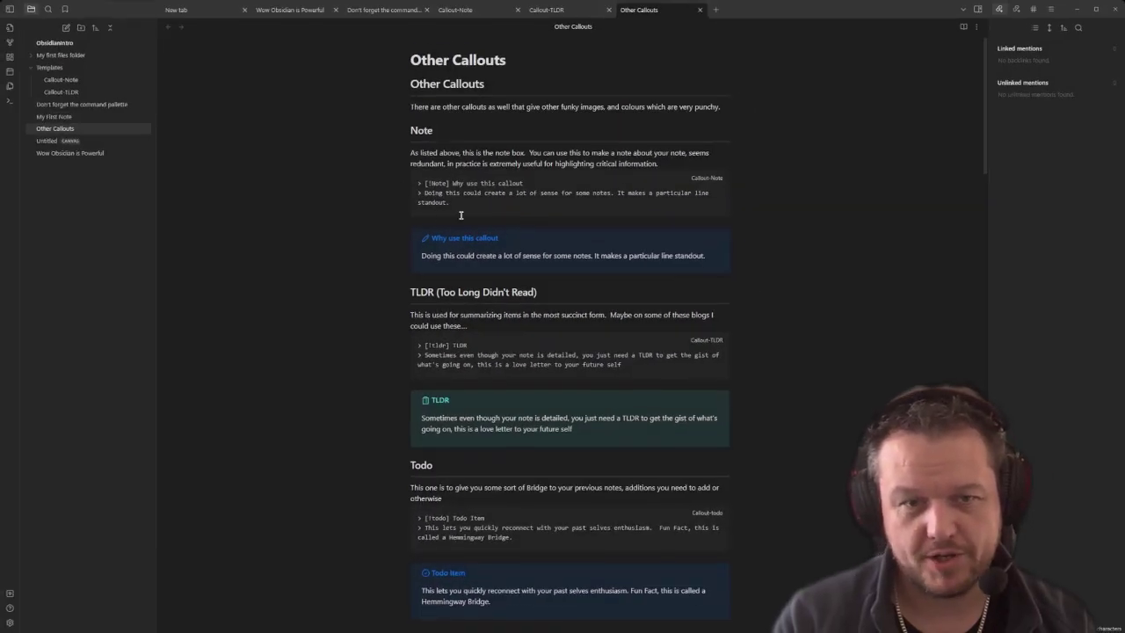
Scroll through the Other Callouts examples, highlighting the Todo and Question callout body text.
scroll(462, 422, "down", 5)
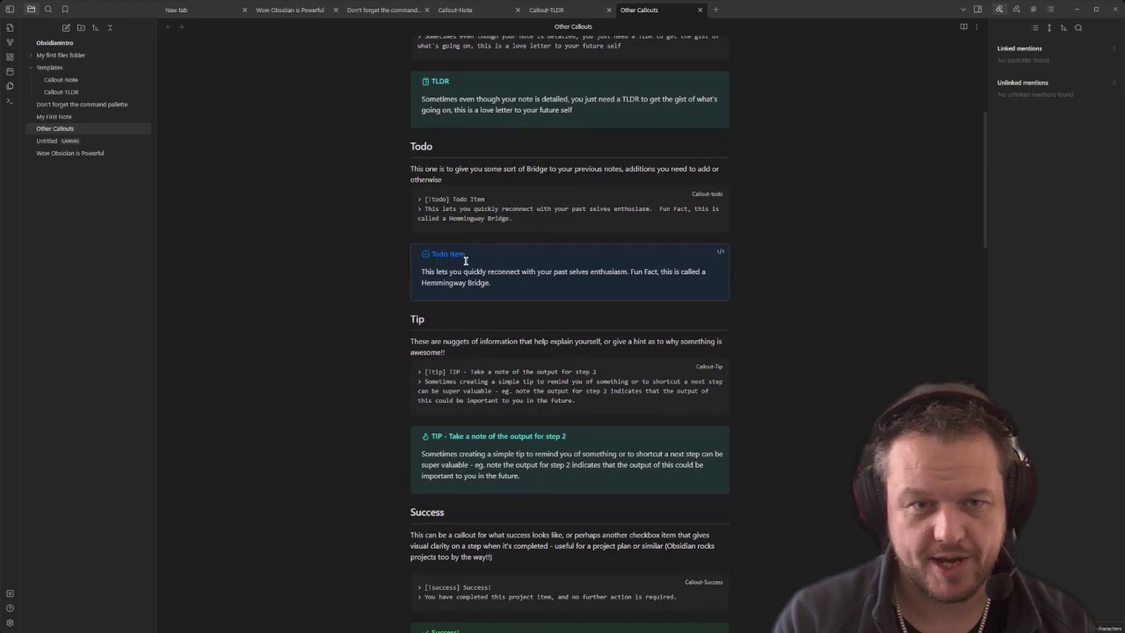
left_click_drag(510, 284, 421, 272)
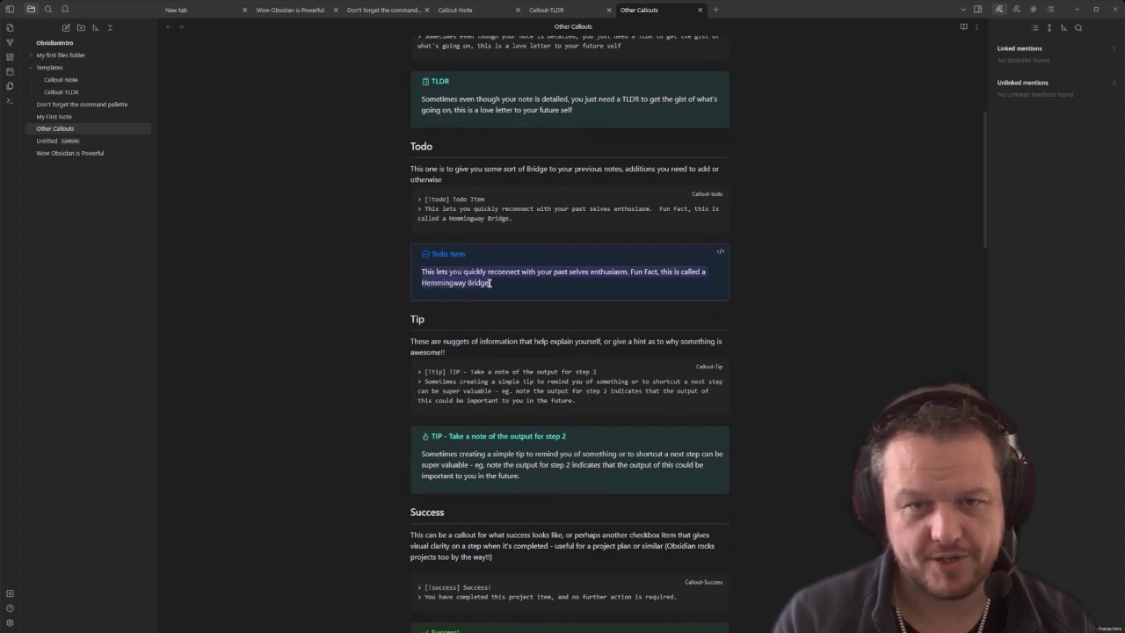
left_click(510, 283)
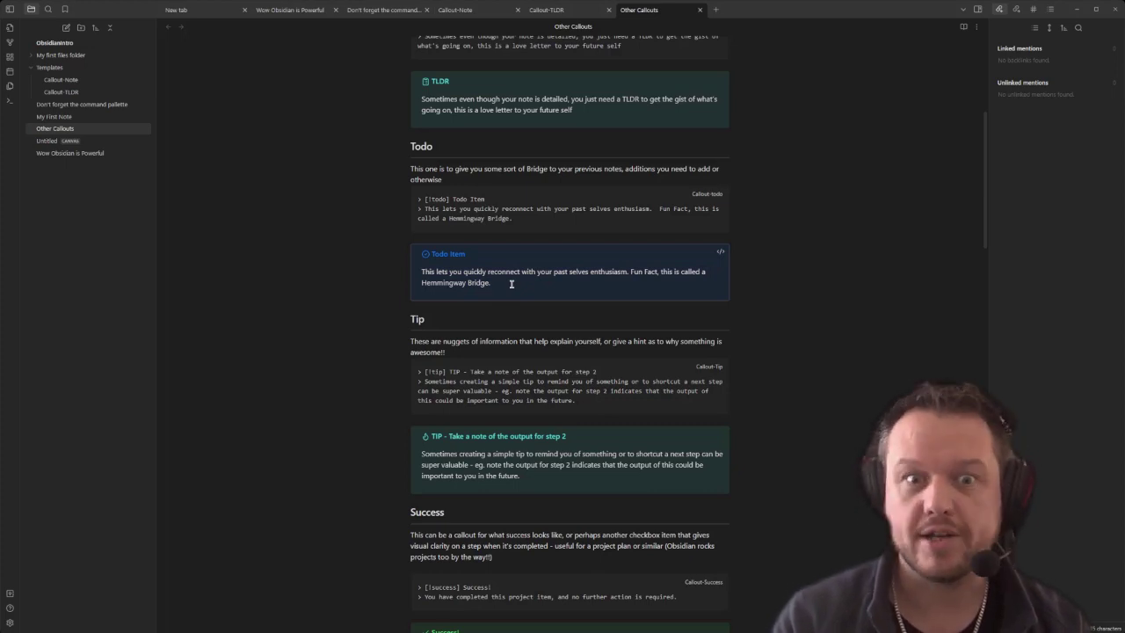
scroll(510, 284, "down", 4)
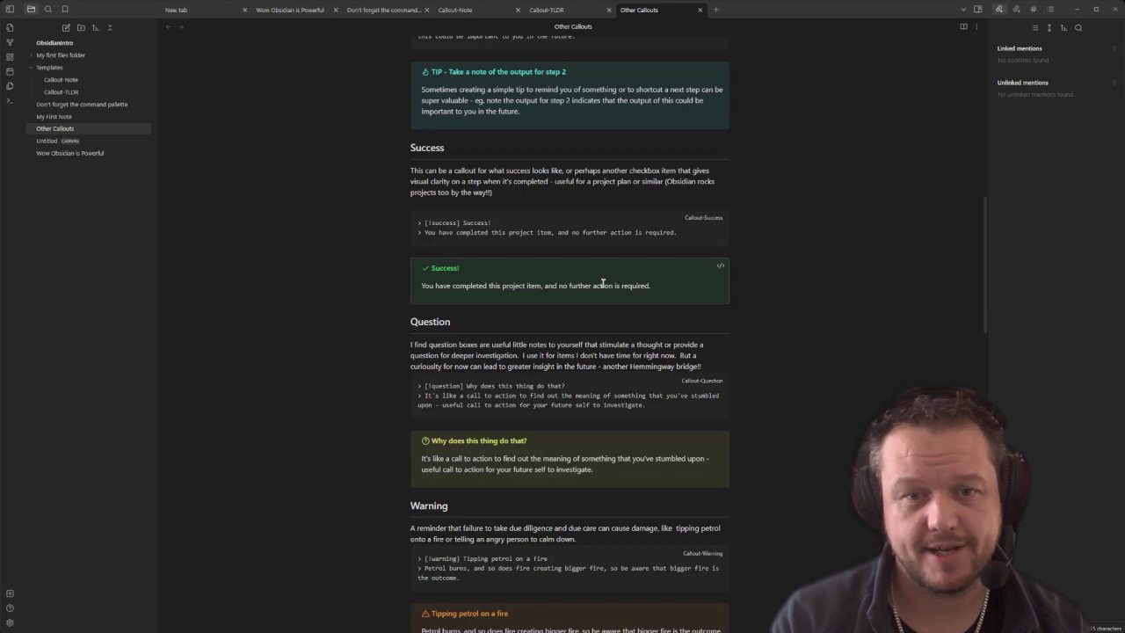
scroll(613, 281, "down", 2)
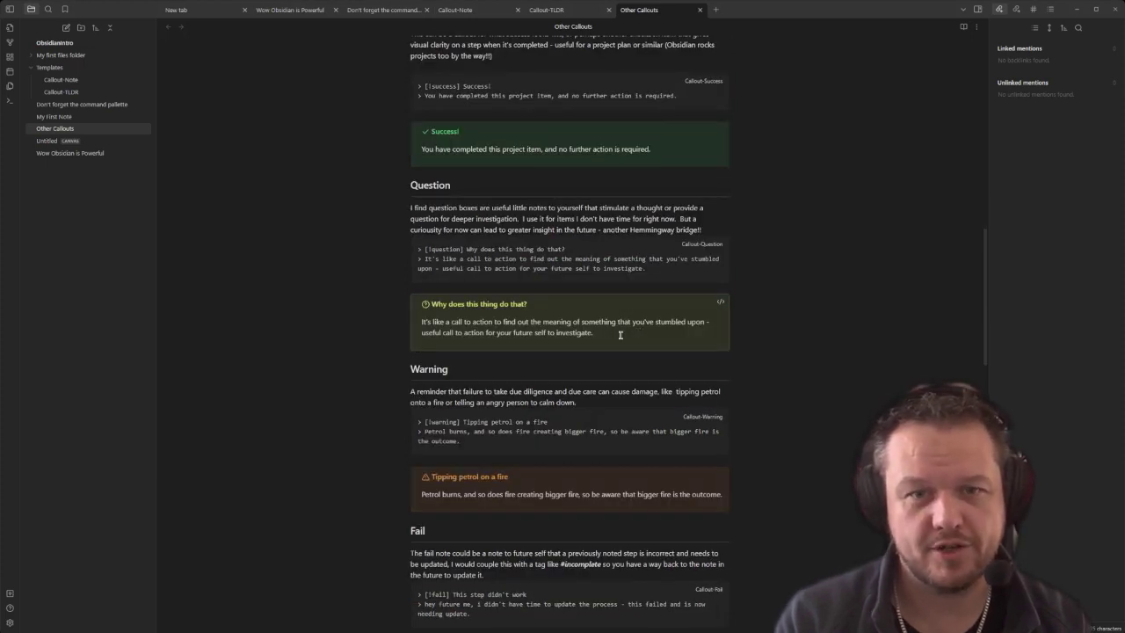
left_click_drag(619, 333, 415, 322)
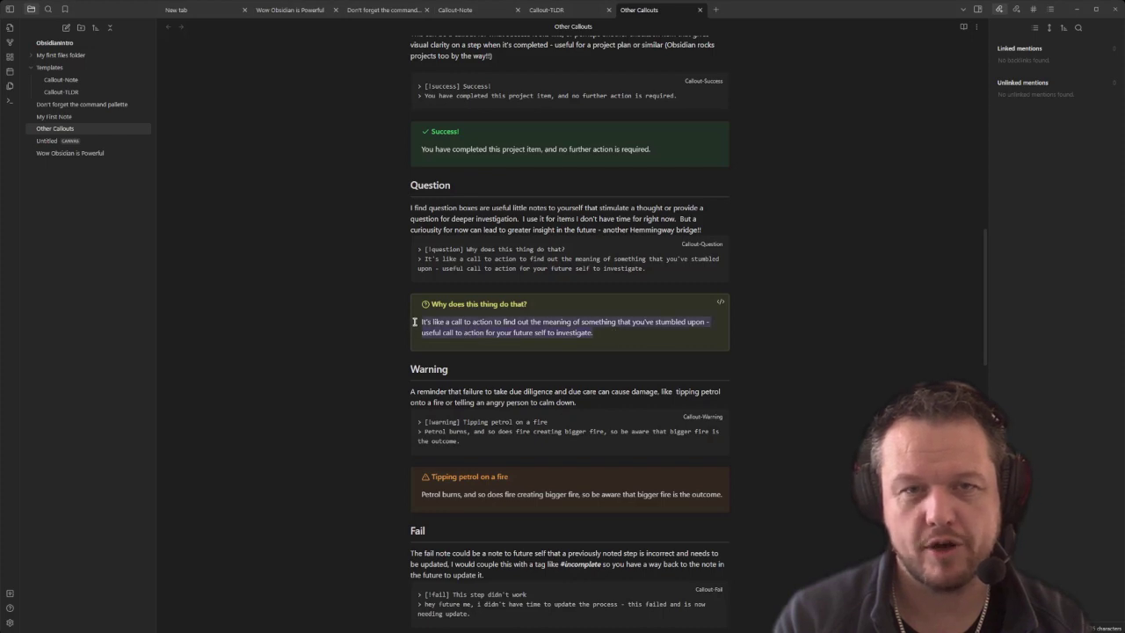
left_click(622, 333)
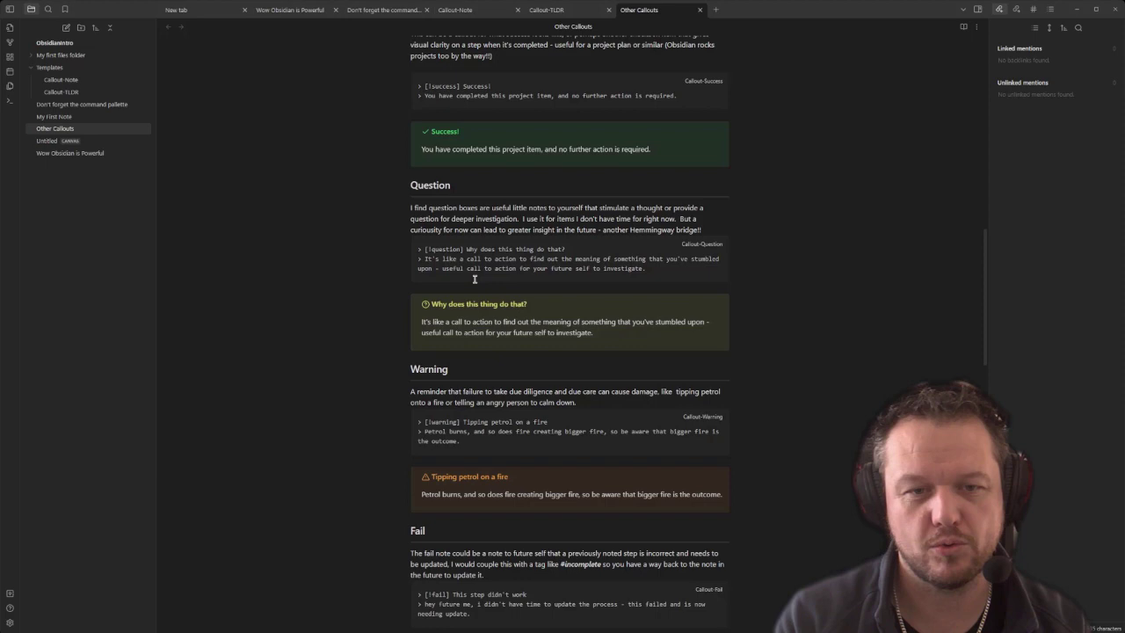
scroll(673, 360, "down", 5)
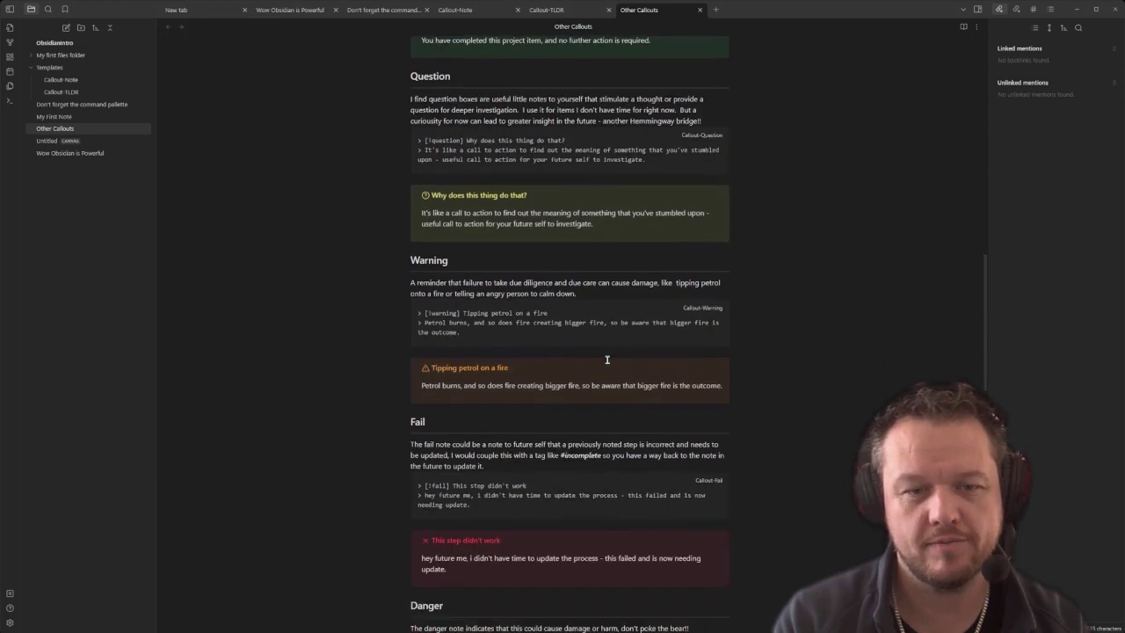
scroll(787, 325, "down", 1)
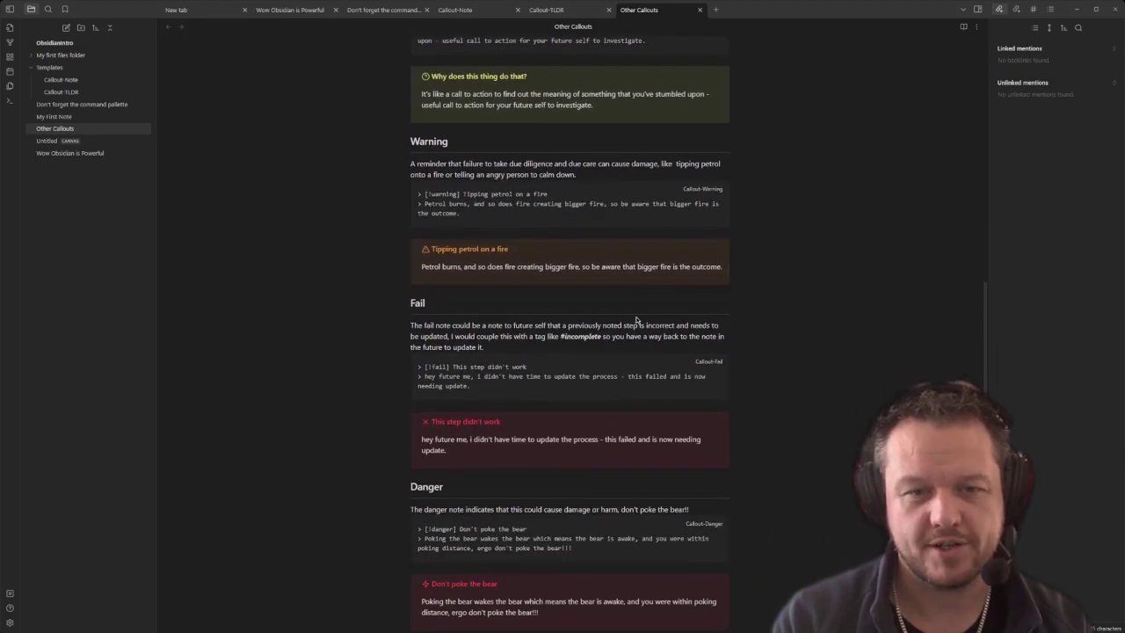
scroll(704, 312, "down", 4)
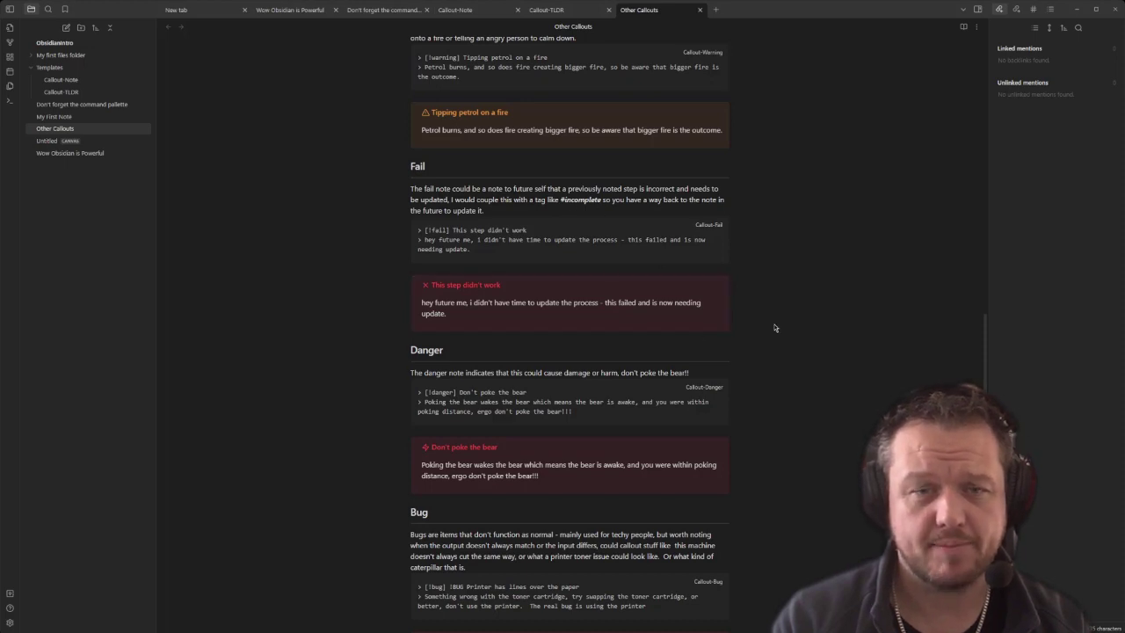
scroll(764, 321, "down", 2)
scroll(741, 310, "down", 2)
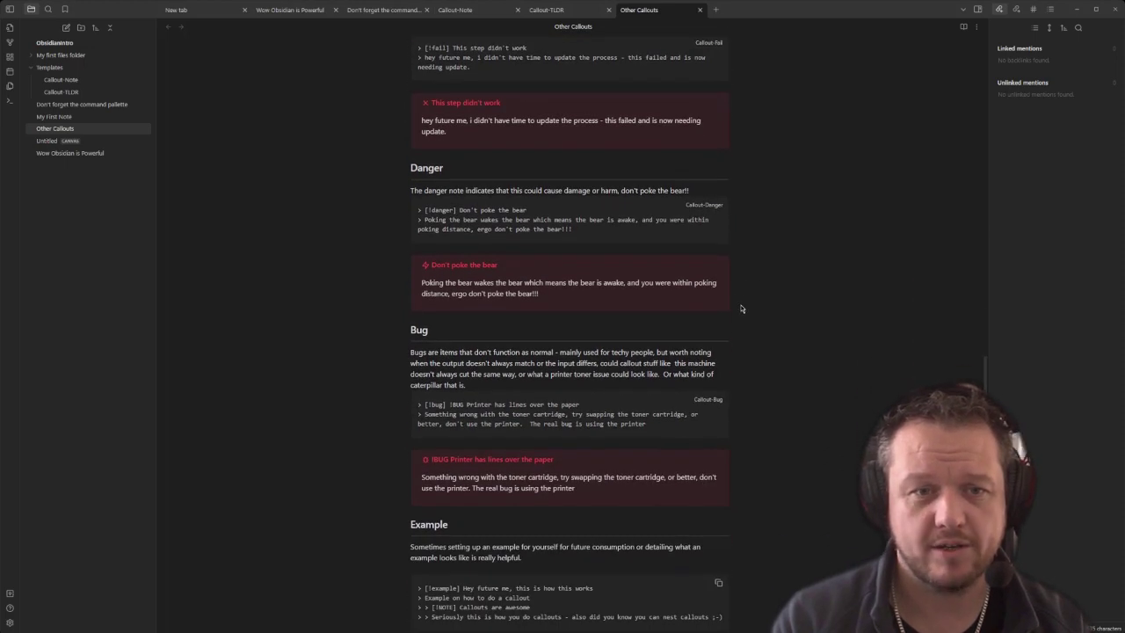
scroll(744, 264, "up", 2)
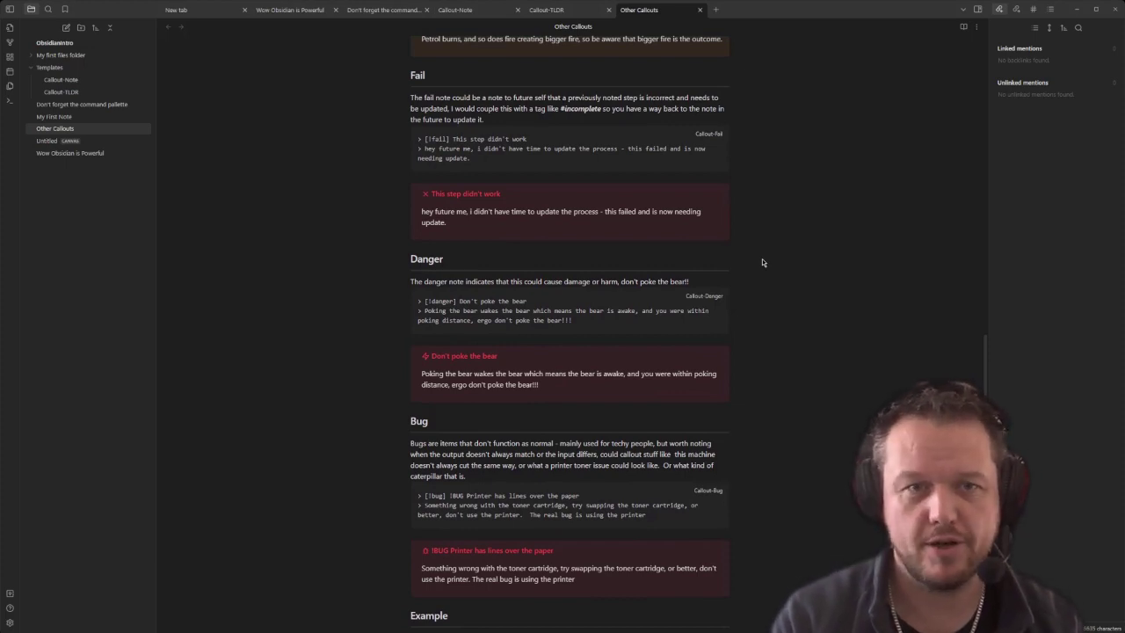
scroll(762, 262, "down", 4)
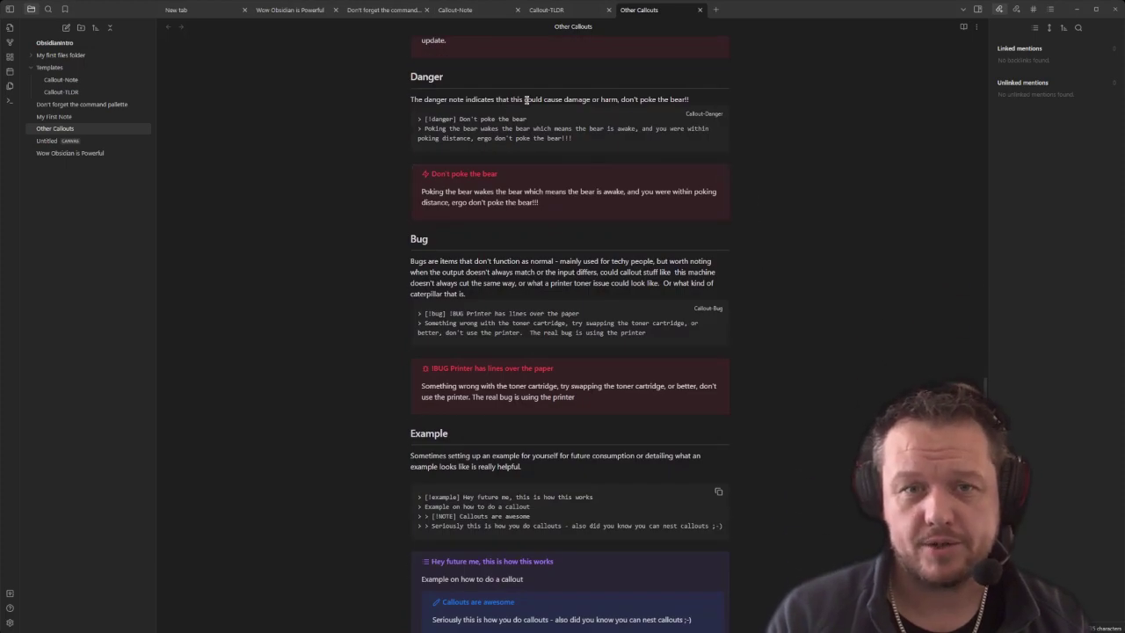
Scroll to the Quote section at the end of Other Callouts and render its quote callout.
scroll(730, 236, "down", 3)
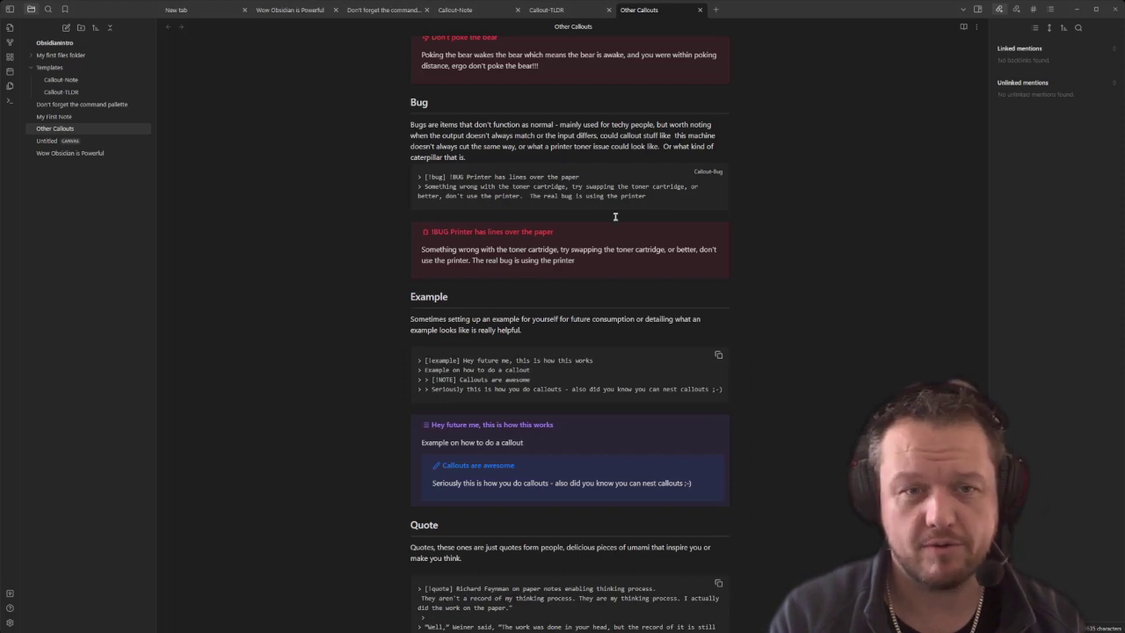
scroll(510, 144, "down", 2)
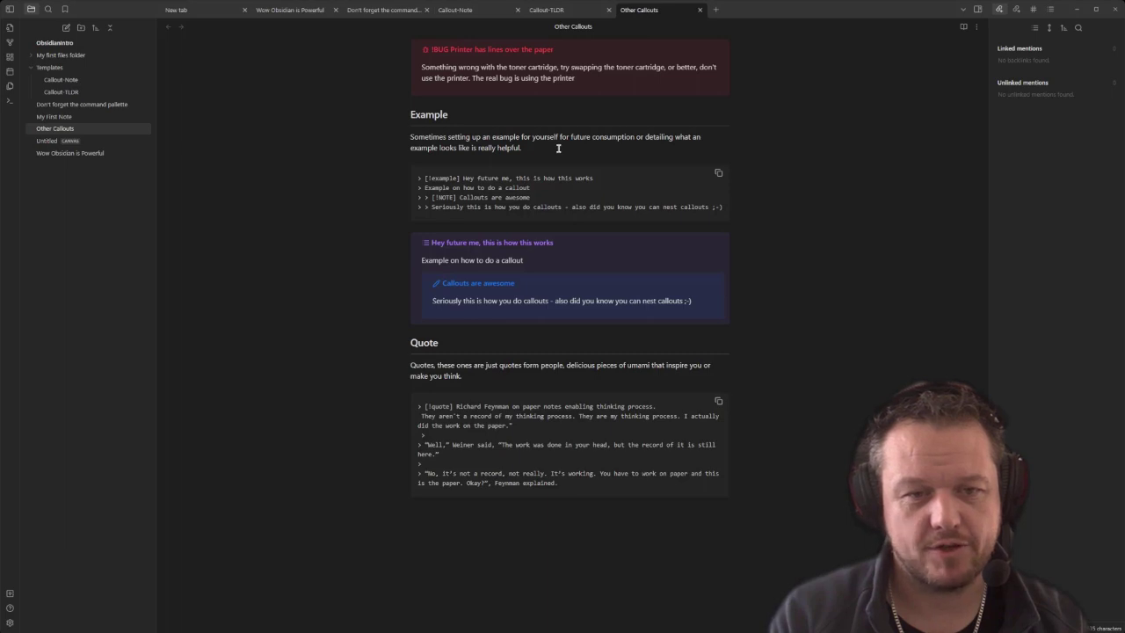
scroll(639, 390, "down", 2)
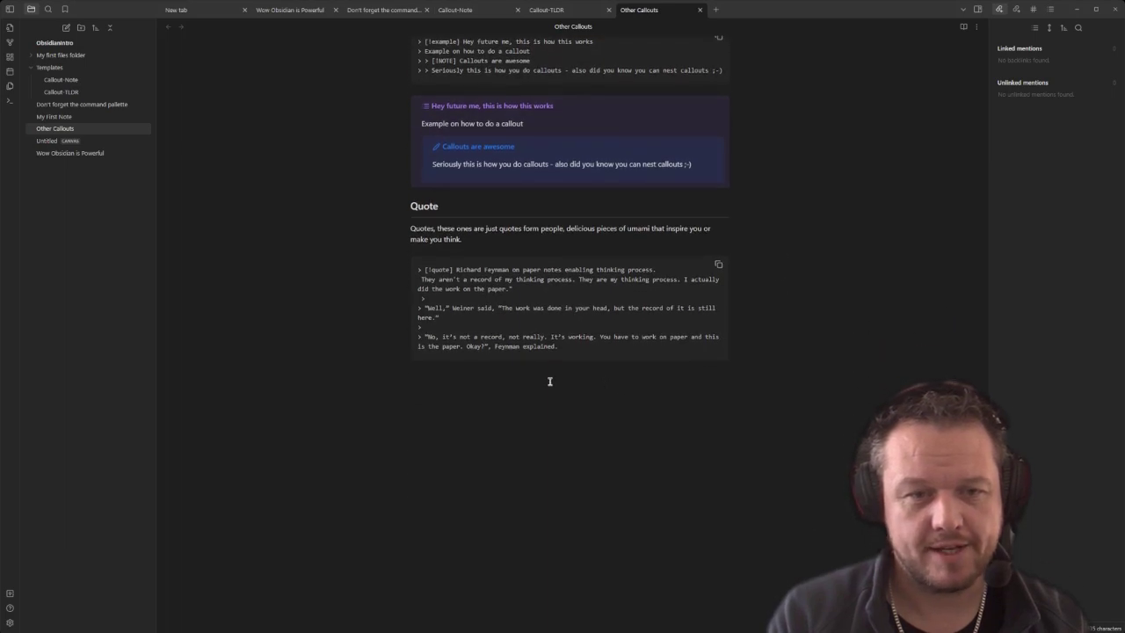
left_click(650, 479)
scroll(653, 475, "down", 1)
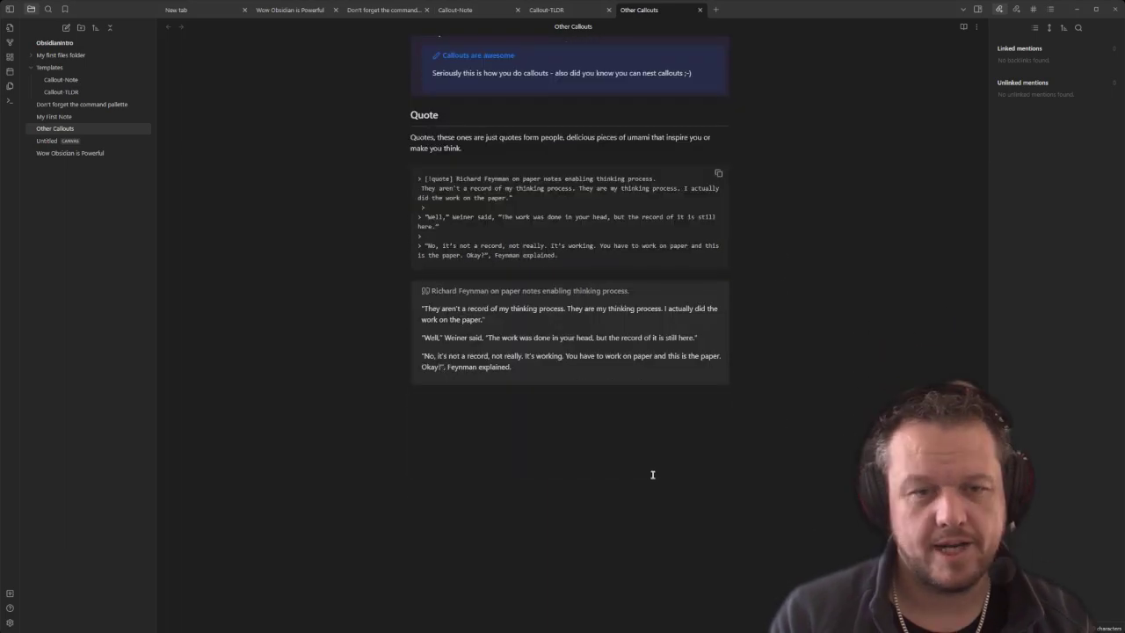